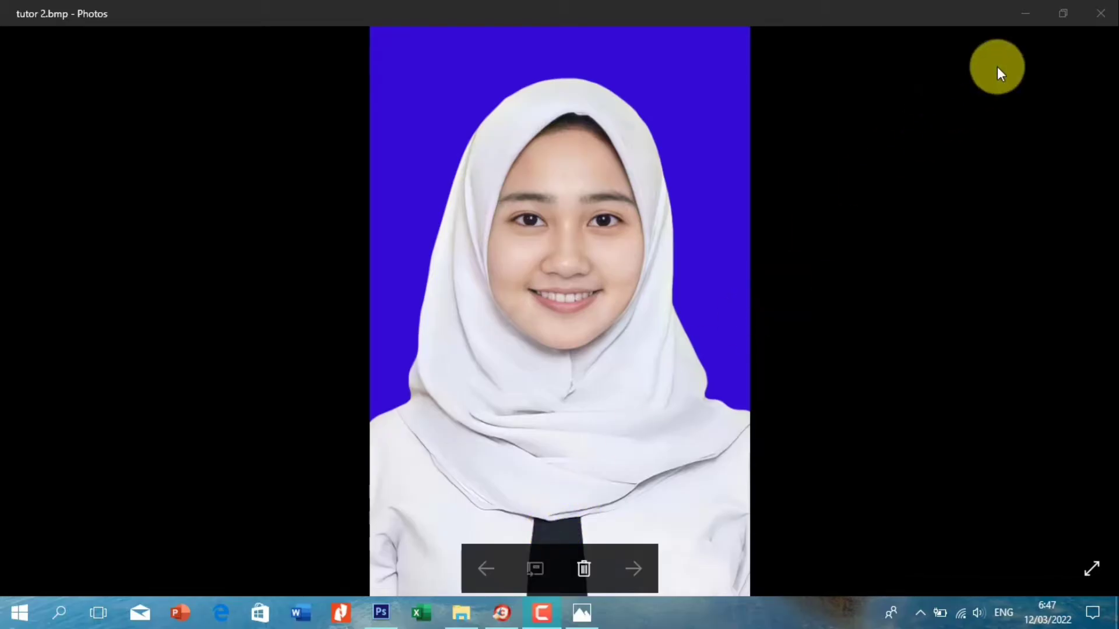
Close the photo preview, switch to the web browser, search Google for photopea and open the Photopea Online Photo Editor site.
click(1099, 14)
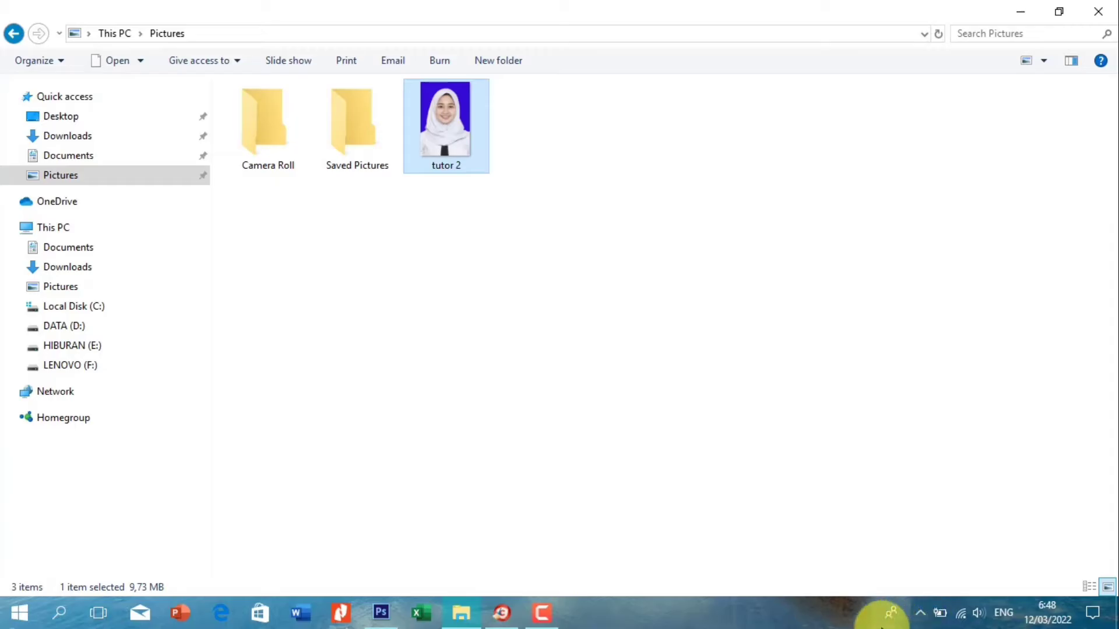
click(504, 614)
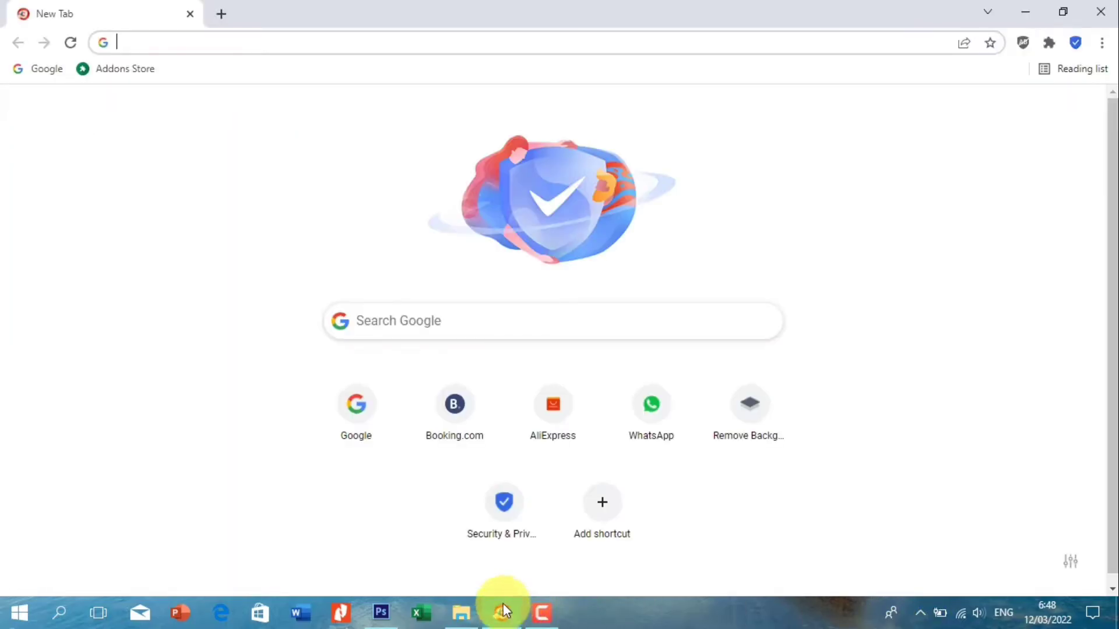
click(422, 320)
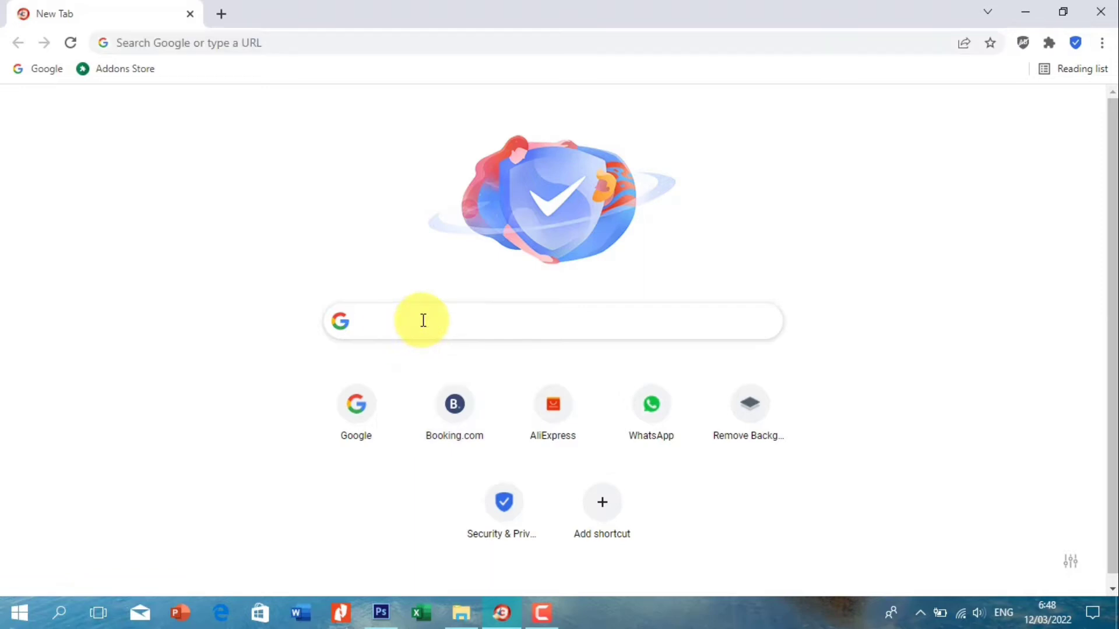
text(photo)
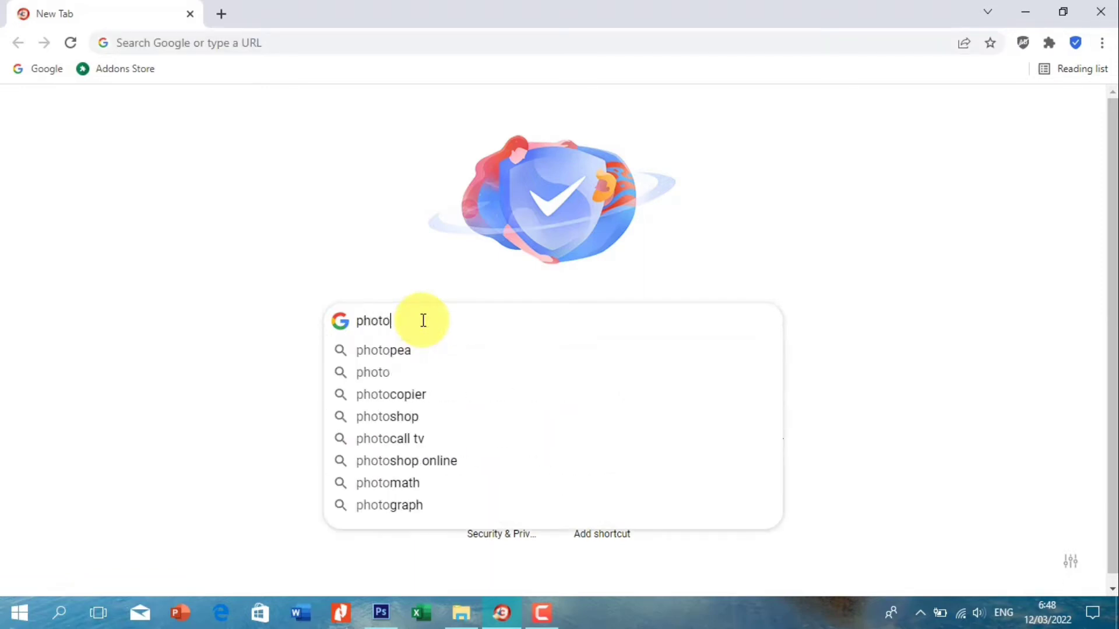
text(pea)
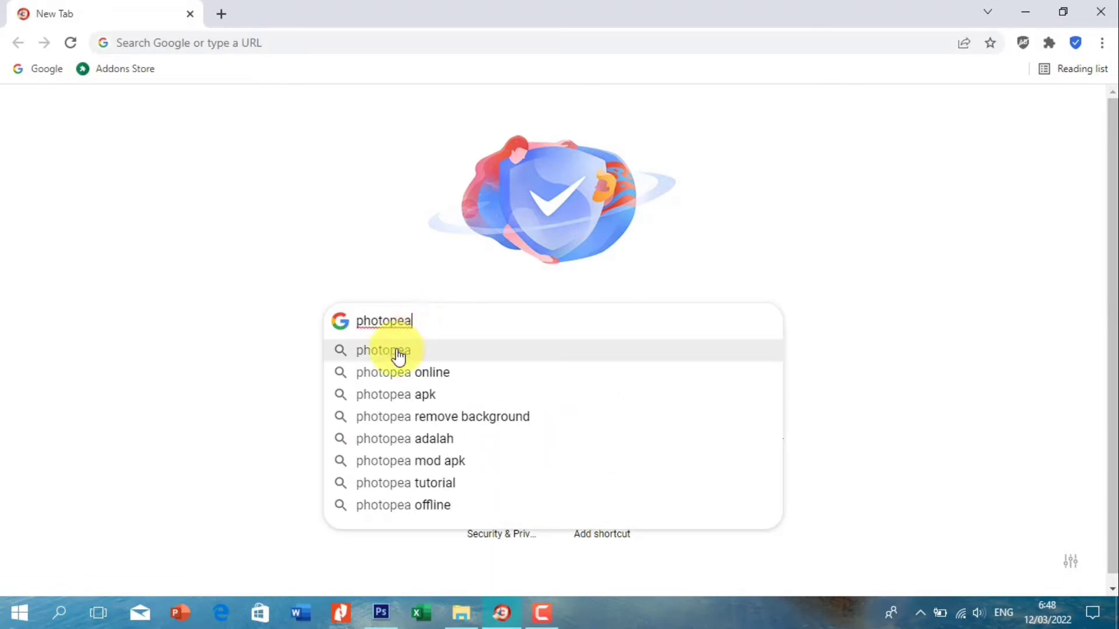
click(389, 359)
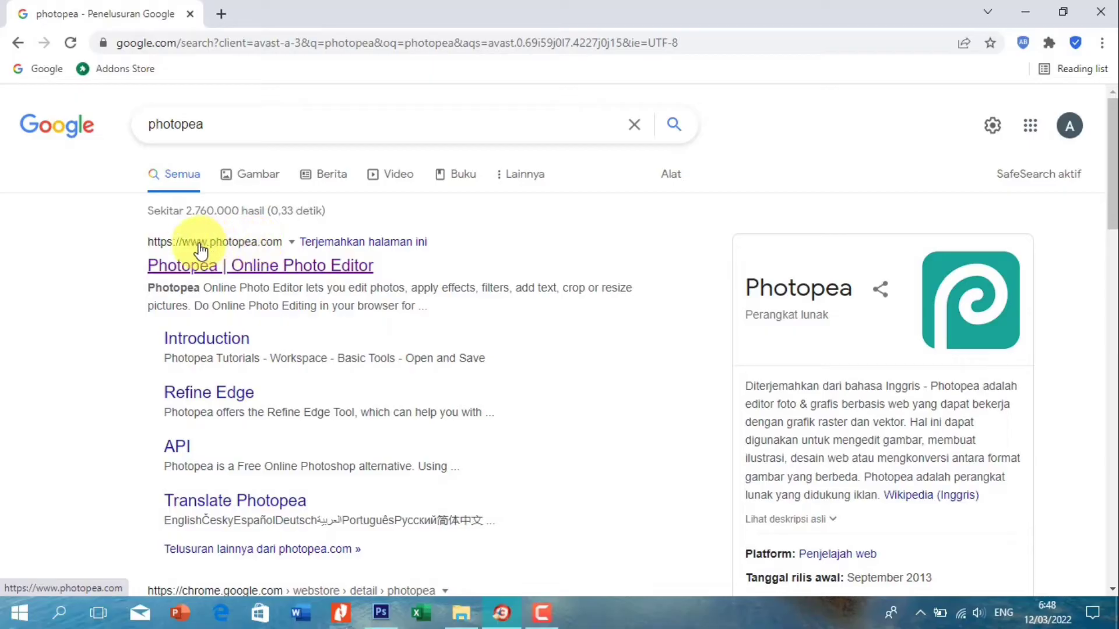
click(210, 266)
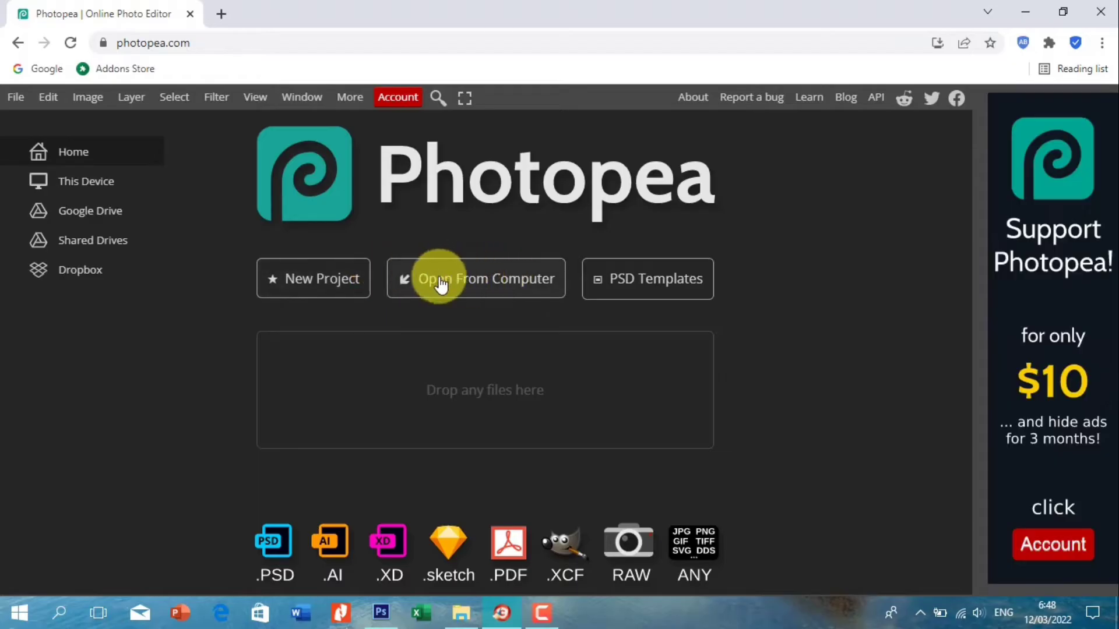
Open the tutor 2 picture from the computer's Pictures folder and show the Navigator.
click(517, 279)
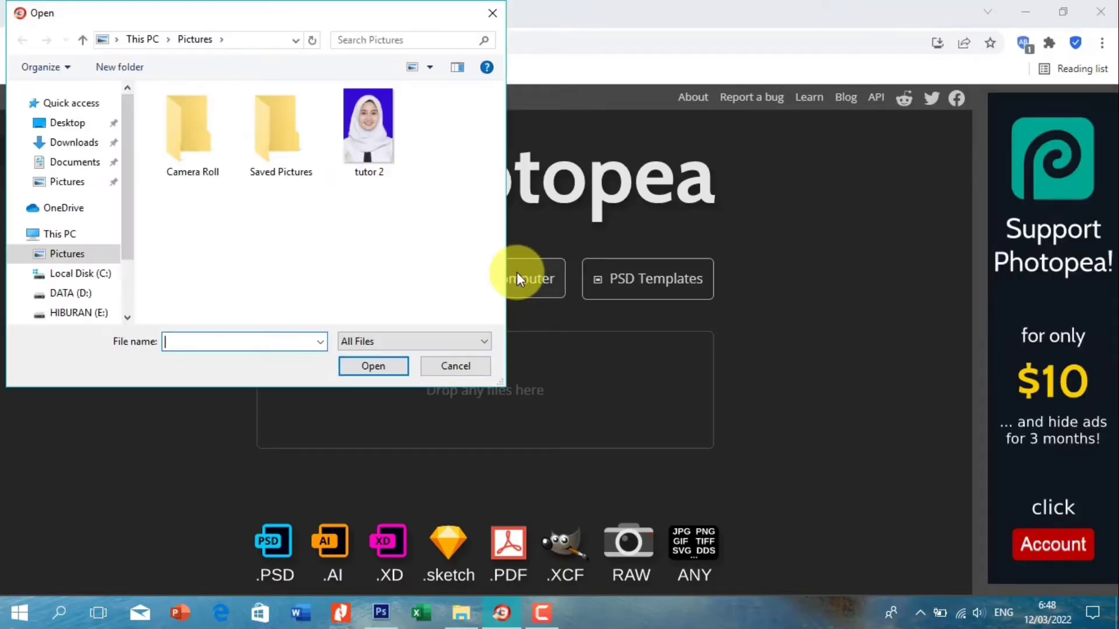
double_click(379, 142)
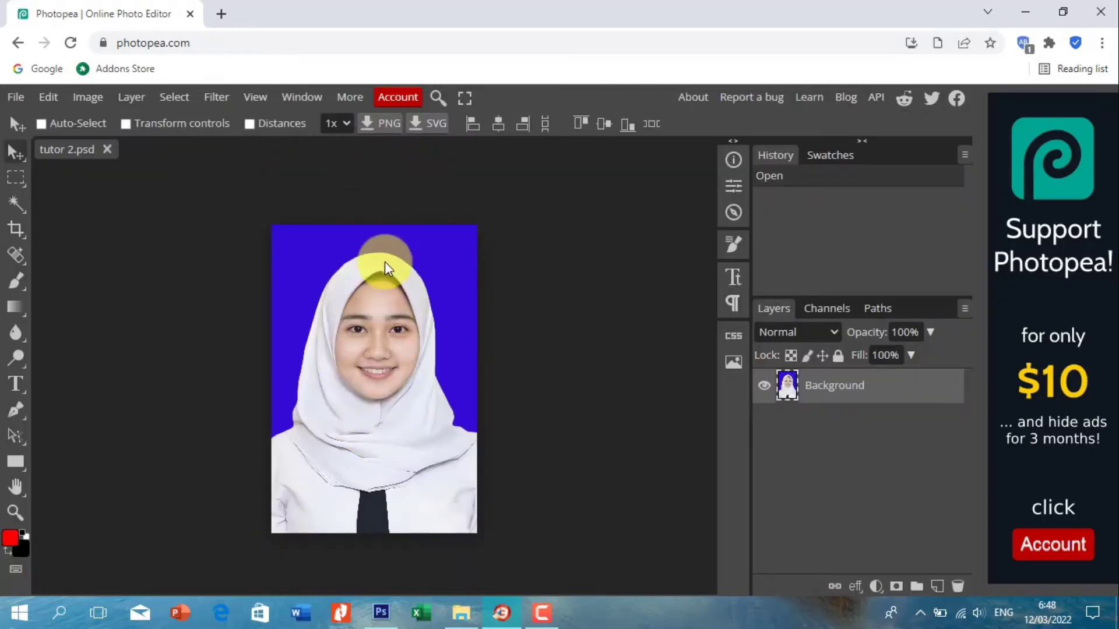
click(298, 97)
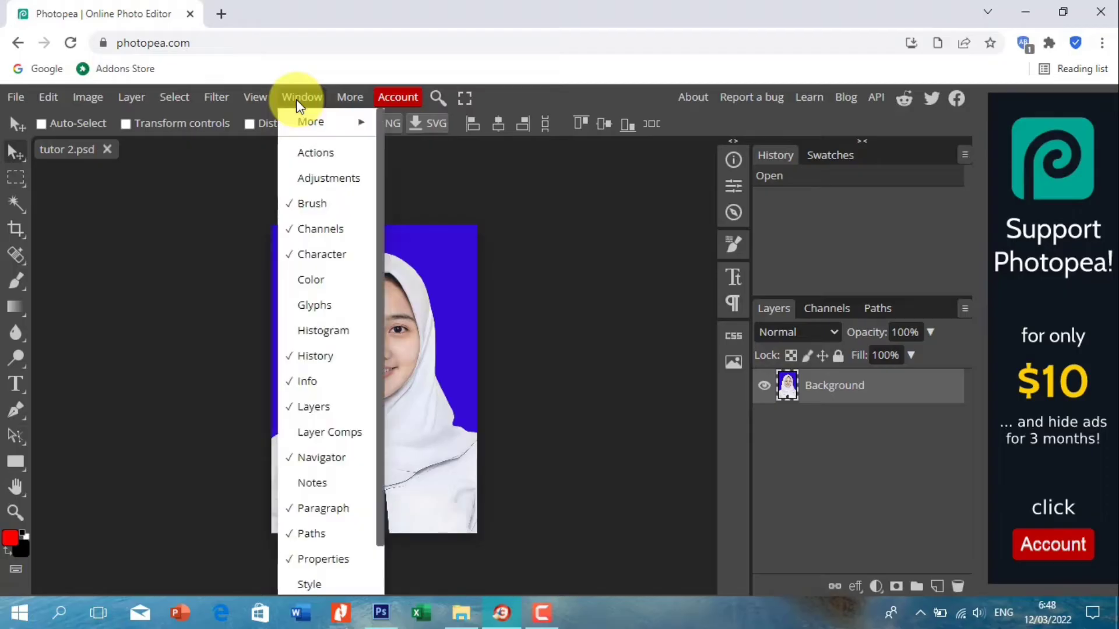
click(323, 459)
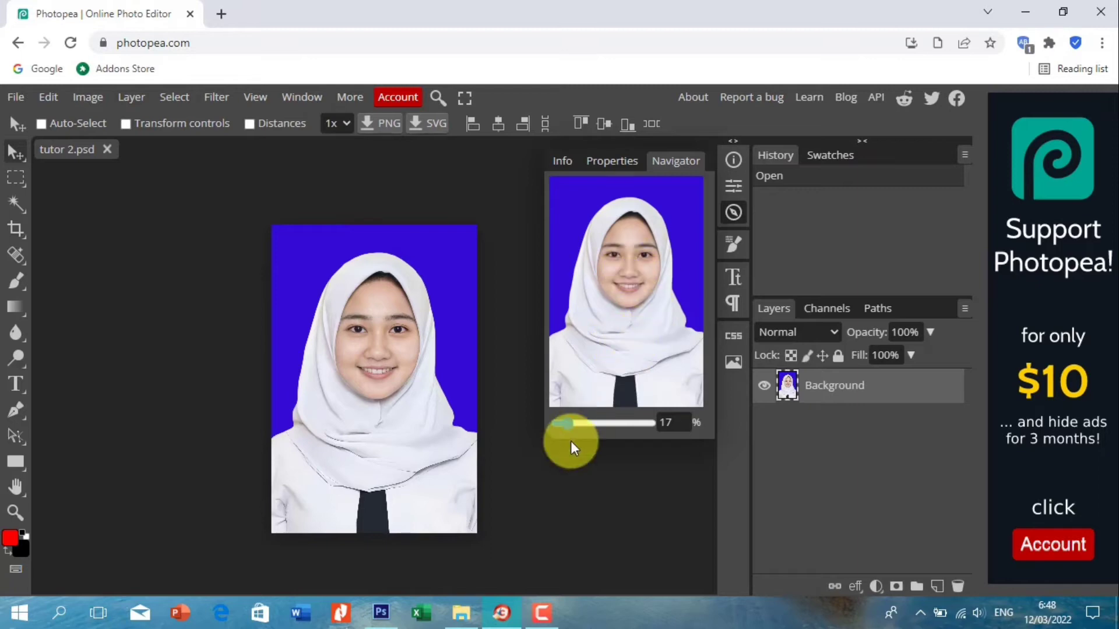
Use the Patch Tool to cover the lower left part of the black tie with plain white shirt fabric.
drag(569, 429, 572, 431)
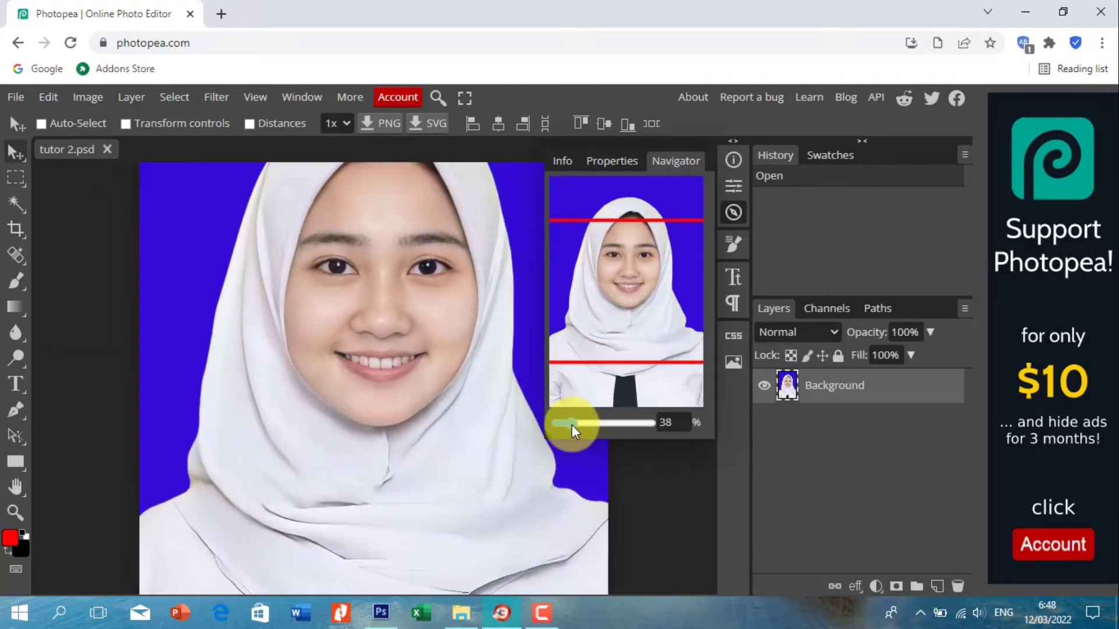
drag(620, 260, 624, 357)
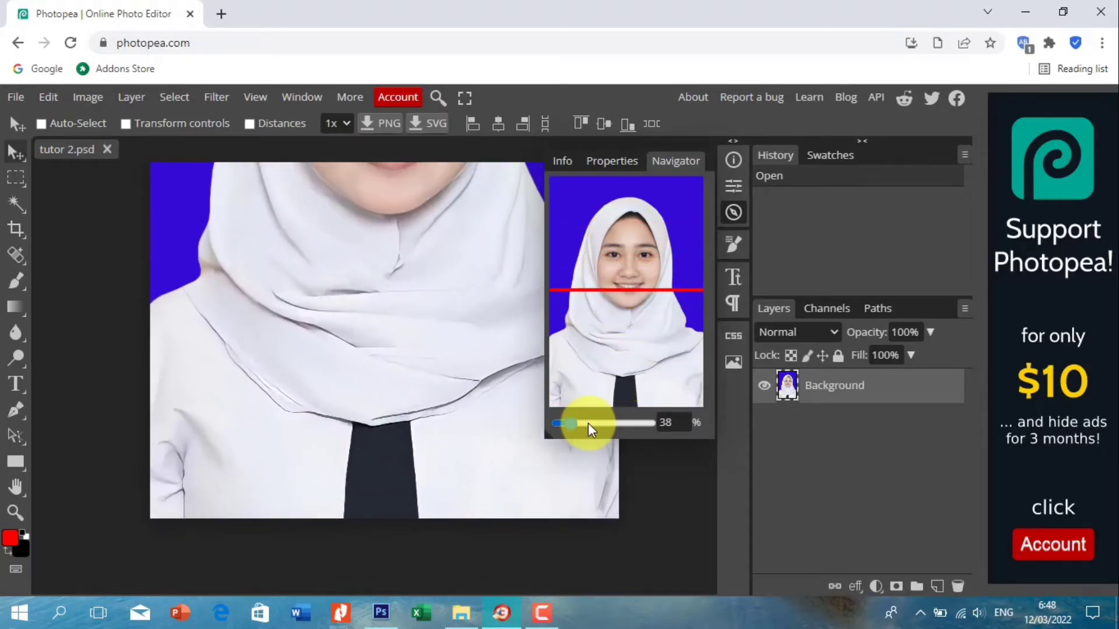
drag(583, 428, 574, 430)
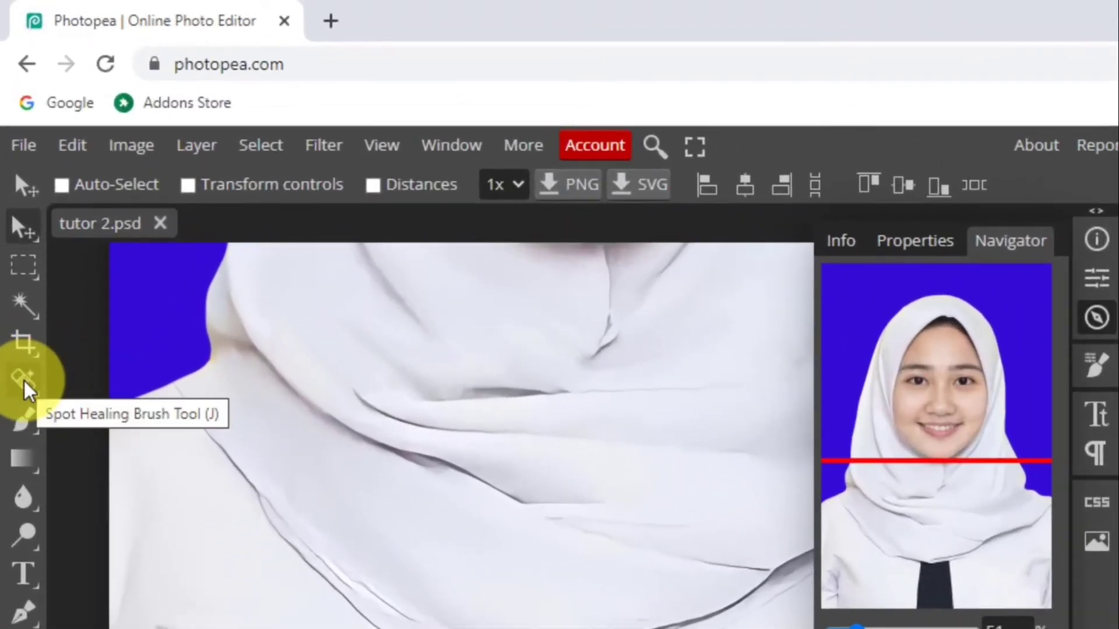
right_click(25, 387)
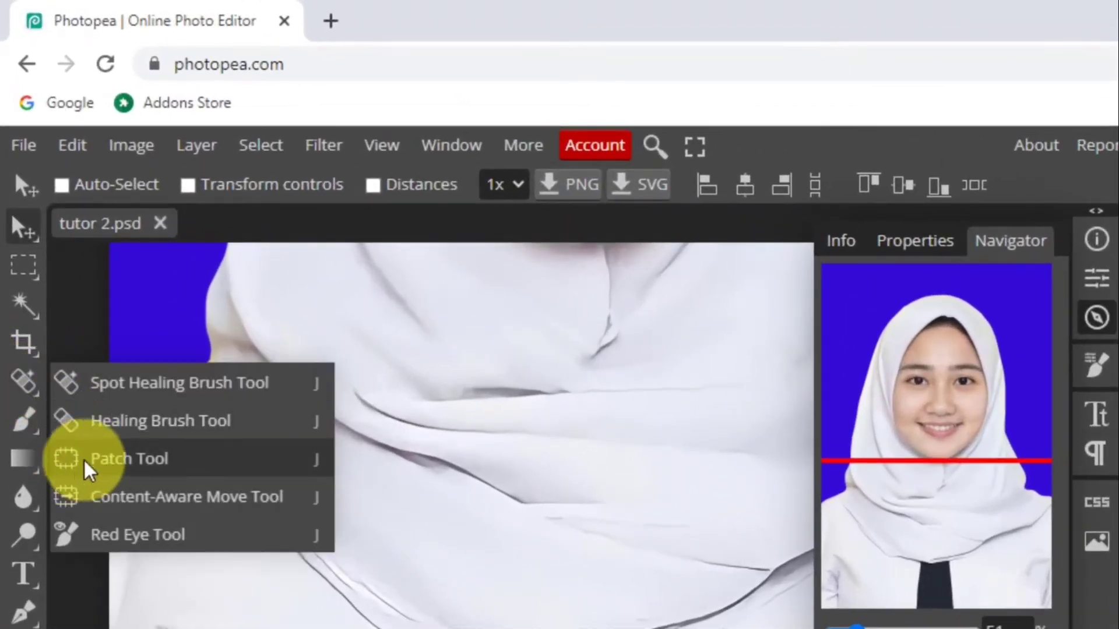
click(108, 461)
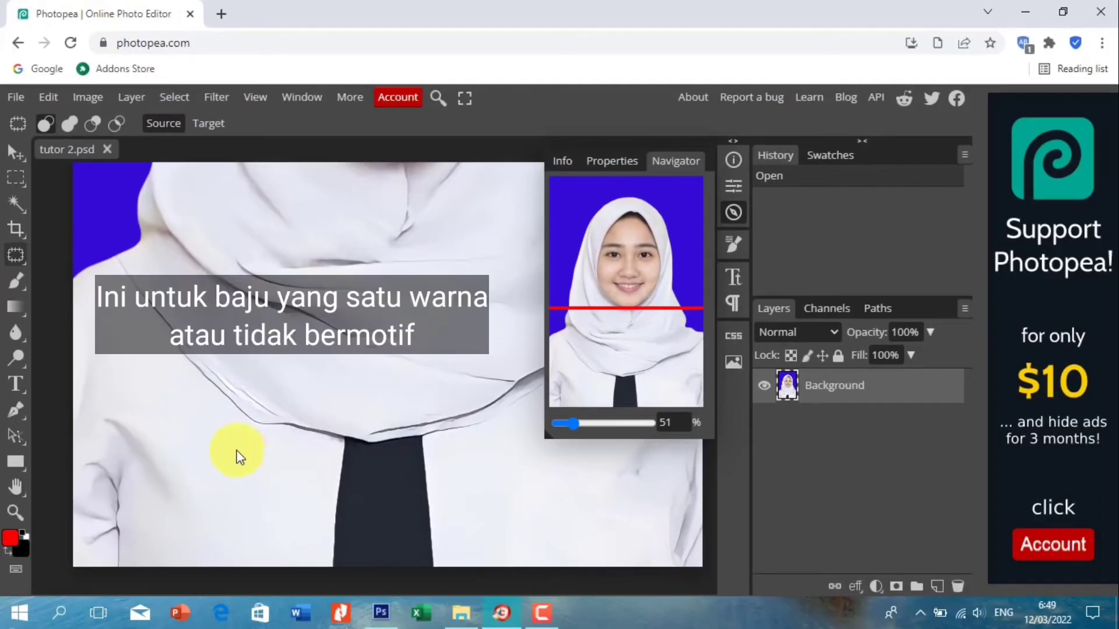
mouse_move(301, 515)
mouse_down()
mouse_move(295, 577)
mouse_move(241, 548)
mouse_move(225, 502)
mouse_move(233, 470)
mouse_up()
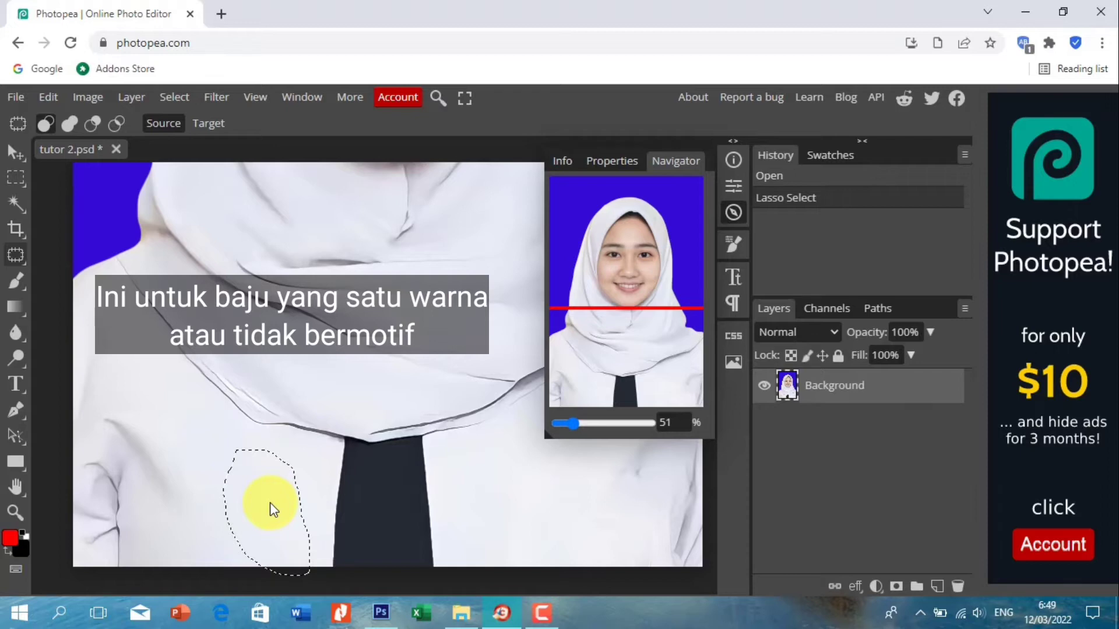
drag(270, 503, 348, 508)
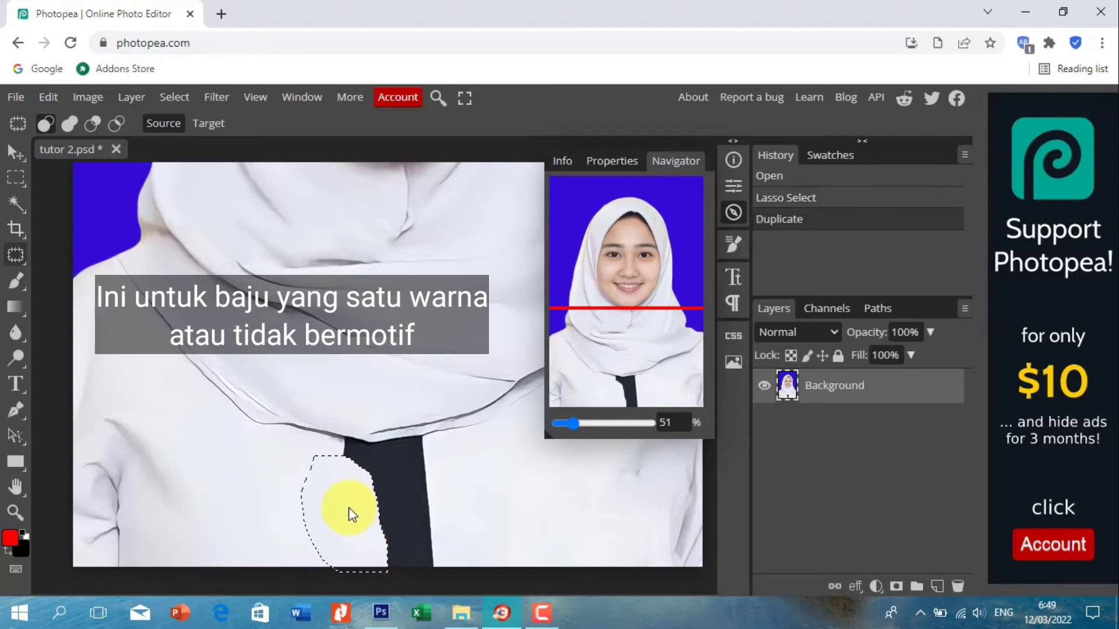
Patch the lower right part of the tie with shirt fabric from beside it and clear the selection.
mouse_move(464, 513)
mouse_down()
mouse_move(467, 462)
mouse_move(542, 542)
mouse_move(461, 535)
mouse_up()
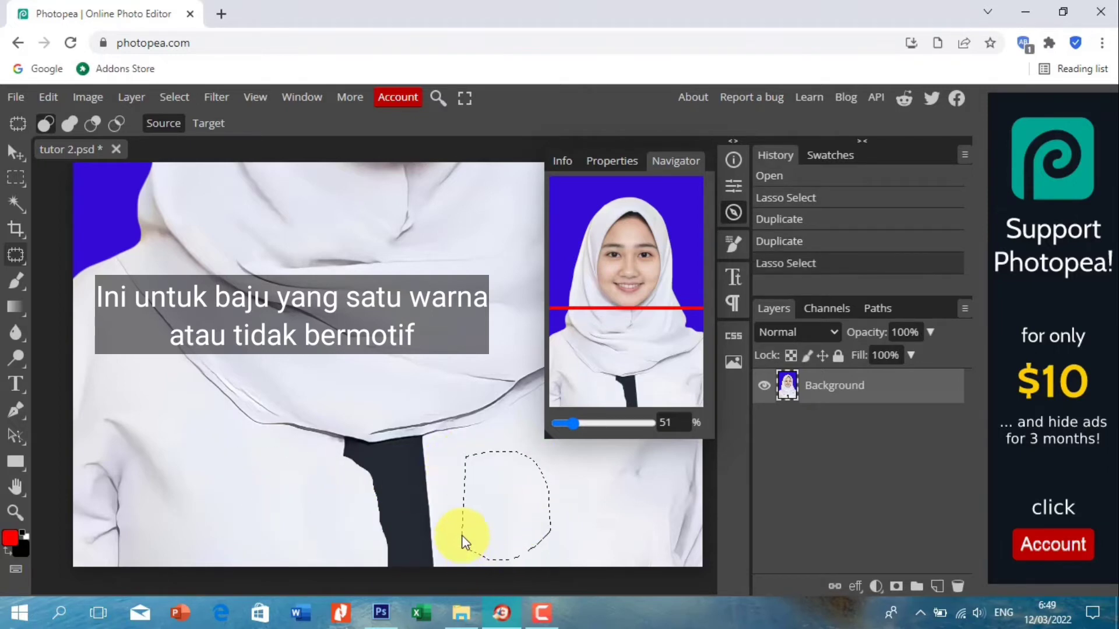
drag(498, 493, 404, 520)
click(502, 507)
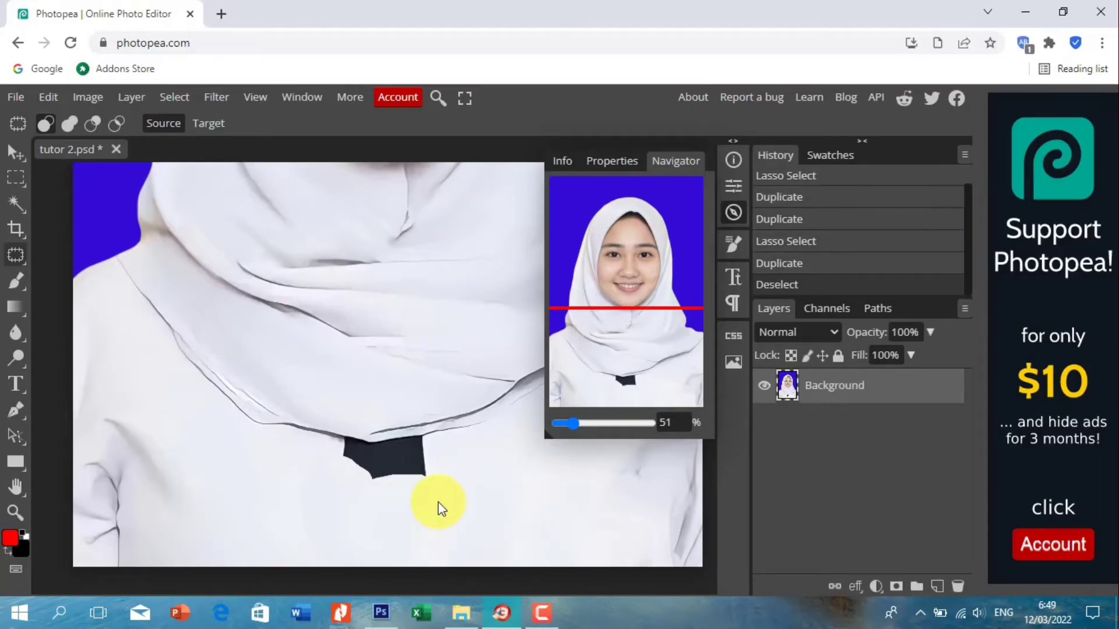
Smooth the patched shirt fabric around the remaining tie piece using the Smudge Tool at 100 px and 50% strength.
drag(574, 424, 577, 424)
drag(612, 375, 633, 382)
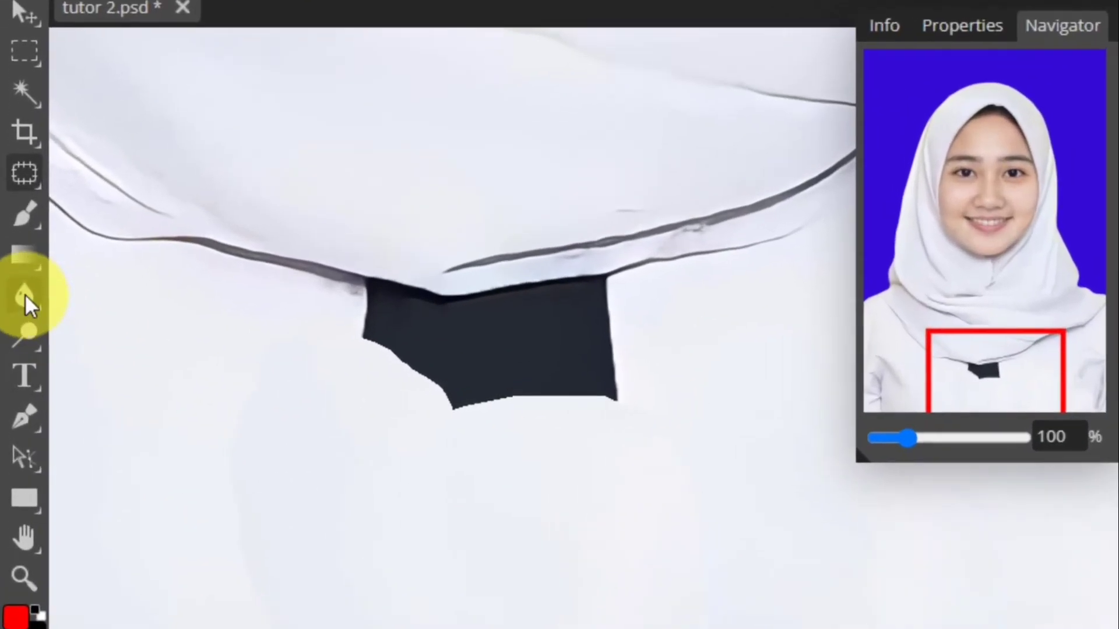
right_click(25, 295)
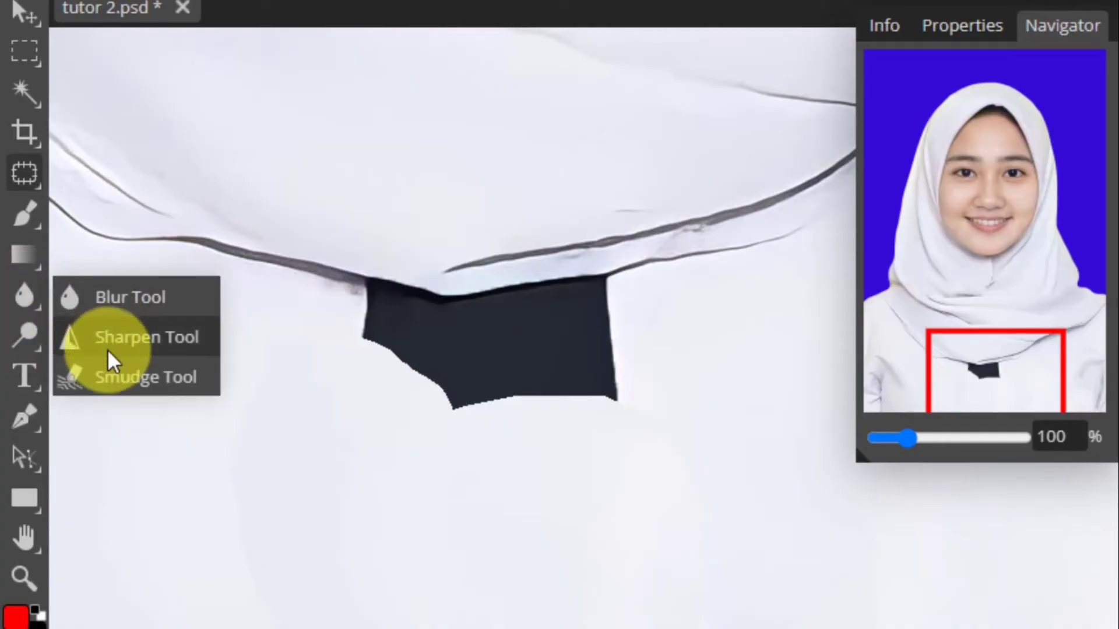
click(153, 379)
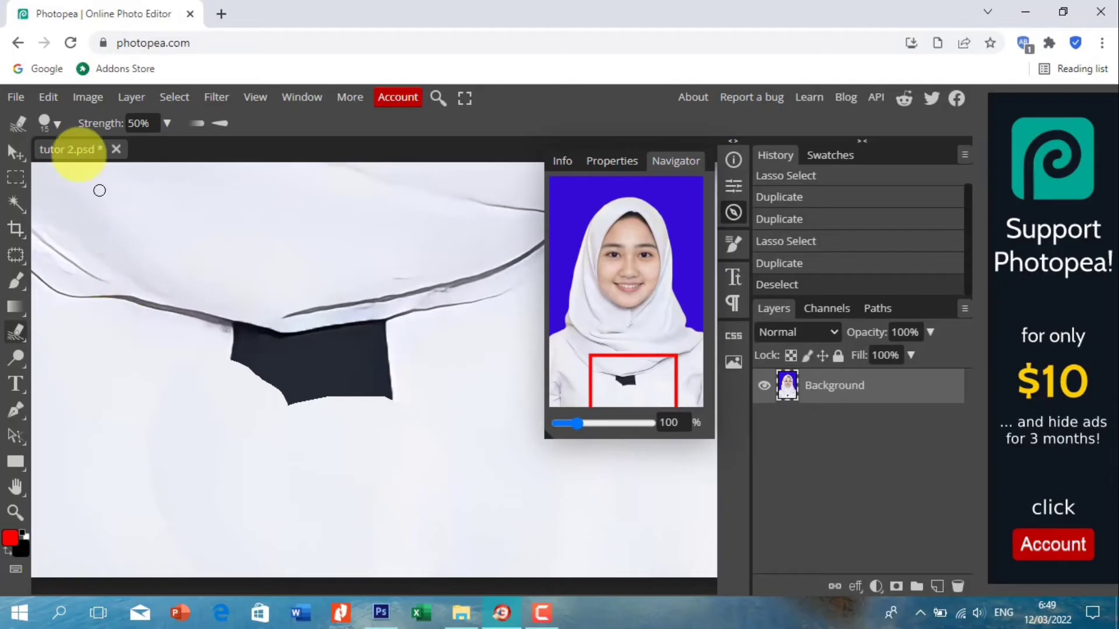
click(60, 127)
mouse_move(149, 165)
mouse_down()
mouse_move(177, 170)
mouse_move(178, 191)
mouse_up()
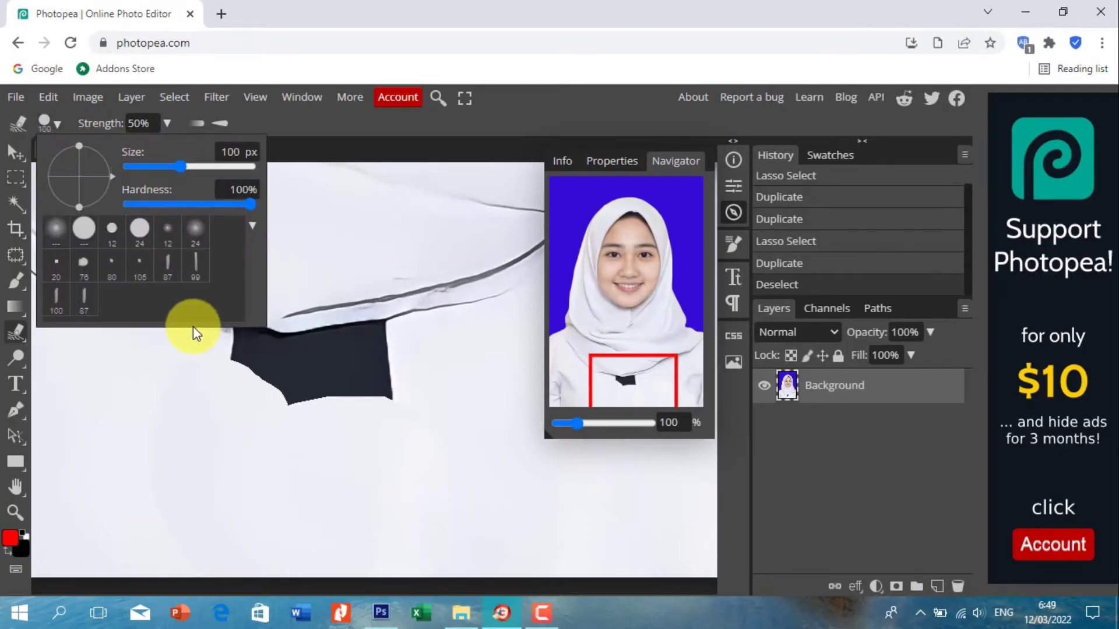
drag(142, 397, 100, 387)
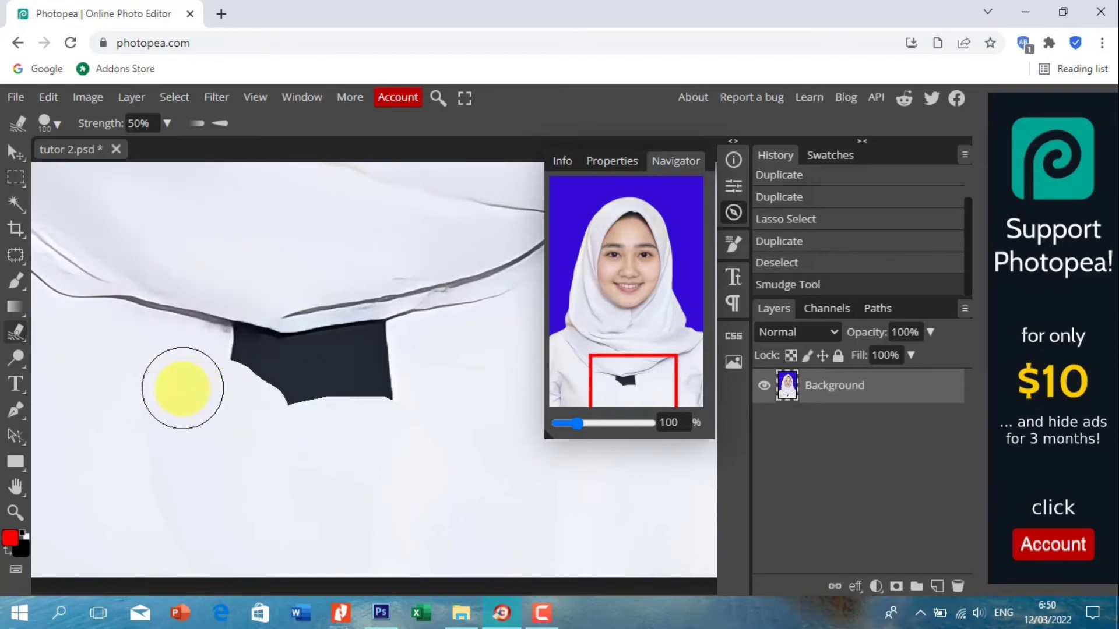
click(182, 388)
mouse_move(152, 457)
mouse_down()
mouse_move(165, 522)
mouse_move(194, 514)
mouse_move(132, 530)
mouse_move(193, 521)
mouse_move(162, 531)
mouse_move(172, 558)
mouse_move(215, 550)
mouse_up()
click(177, 464)
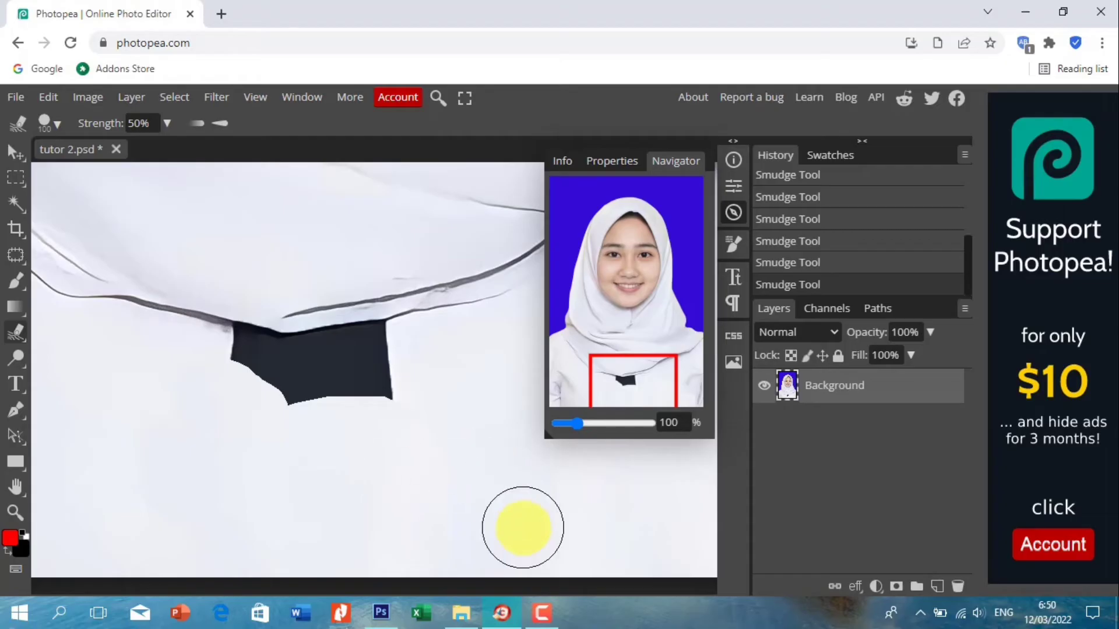
mouse_move(523, 527)
mouse_down()
mouse_move(464, 531)
mouse_move(424, 560)
mouse_move(331, 574)
mouse_move(340, 551)
mouse_up()
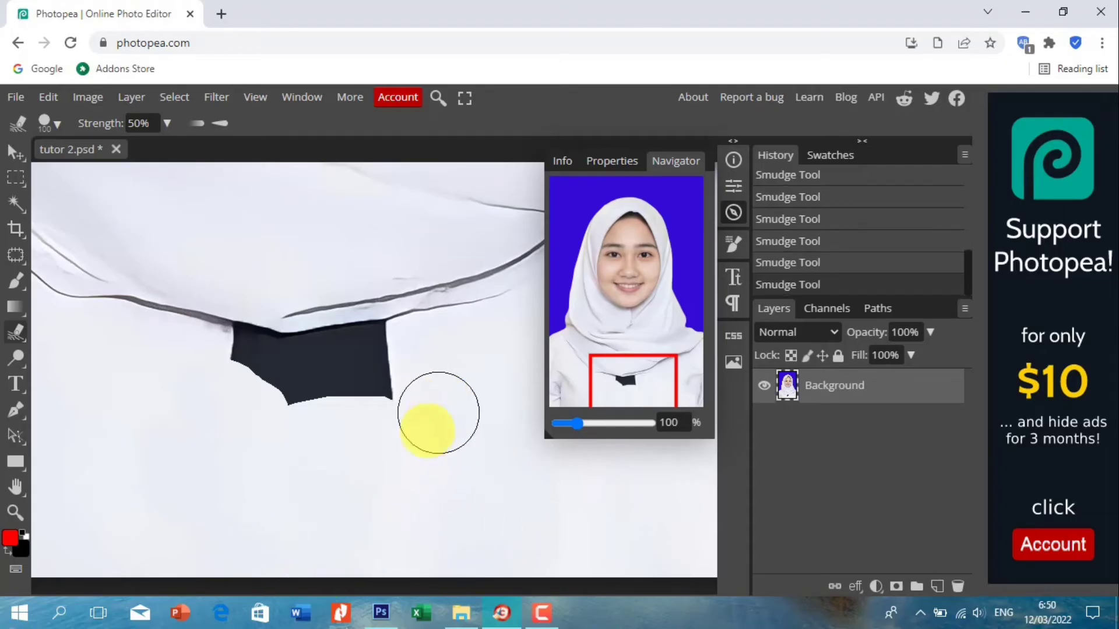
mouse_move(438, 412)
mouse_down()
mouse_move(424, 441)
mouse_move(464, 418)
mouse_move(476, 456)
mouse_move(438, 511)
mouse_move(518, 507)
mouse_move(471, 406)
mouse_up()
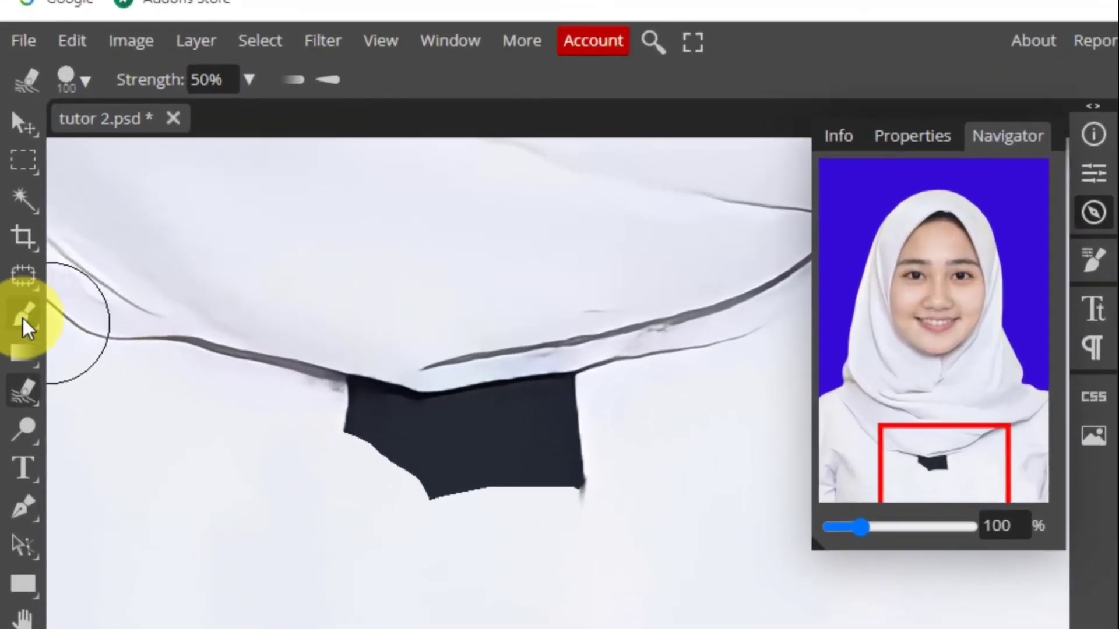
Clone white shirt fabric over the remaining tie piece below the headscarf with an 85 px Clone Tool.
right_click(26, 319)
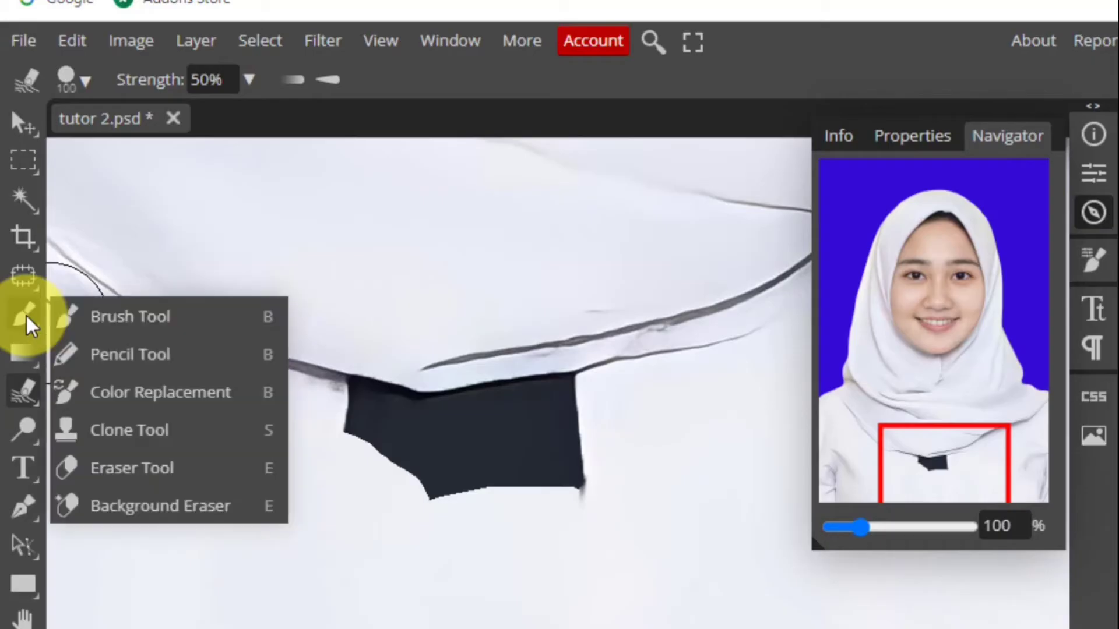
click(99, 434)
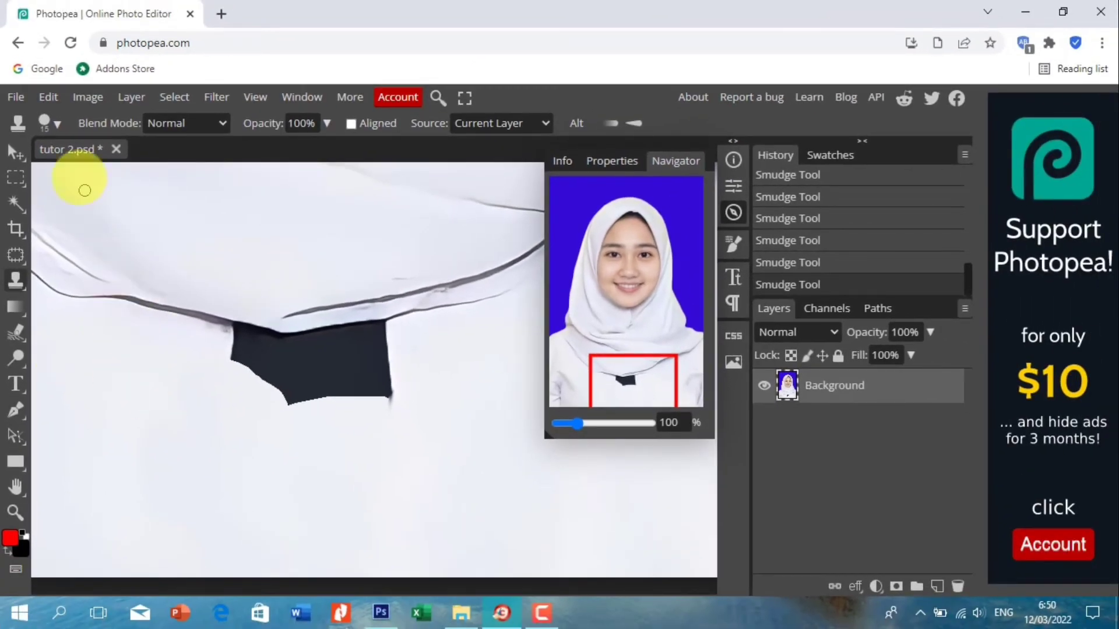
click(57, 127)
click(58, 129)
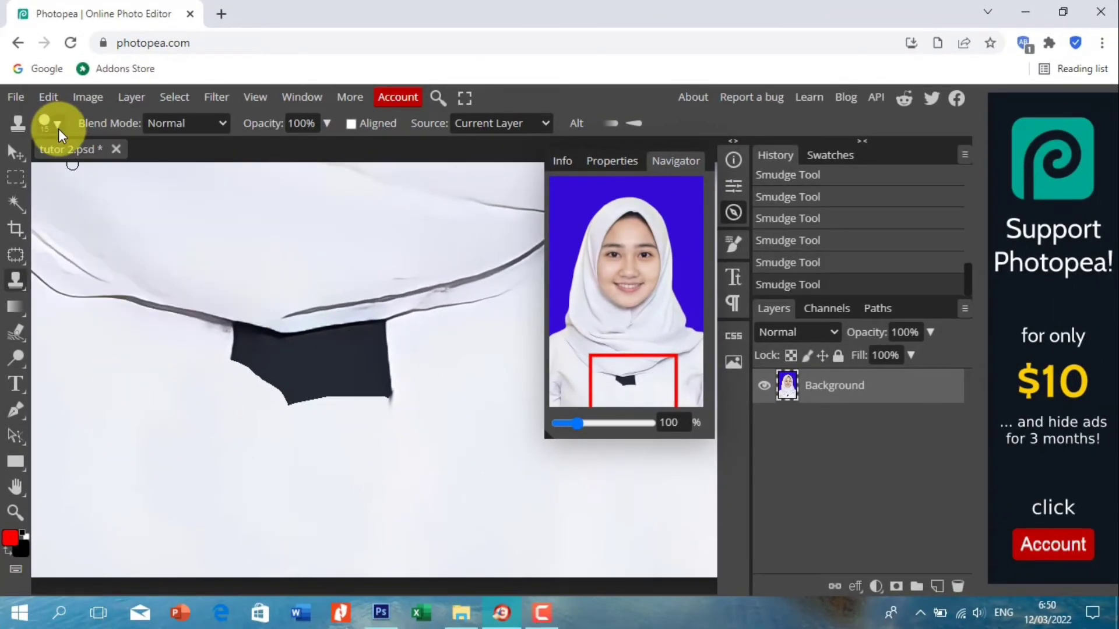
click(58, 128)
drag(141, 162, 178, 167)
click(204, 464)
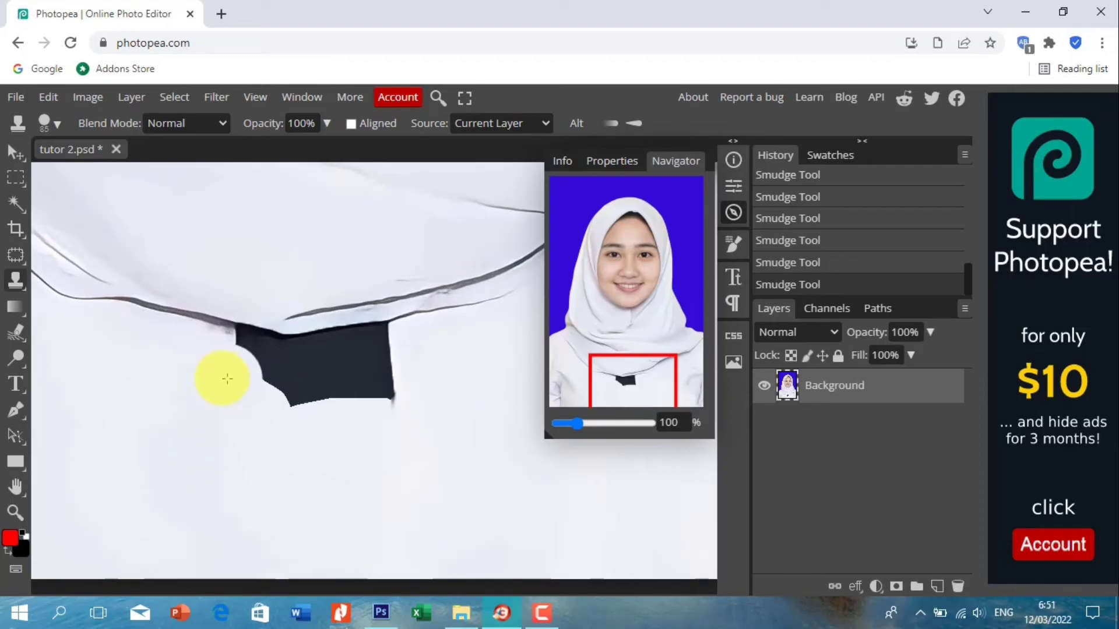
click(220, 378)
drag(219, 380, 402, 387)
alt+click(220, 387)
drag(219, 367, 416, 369)
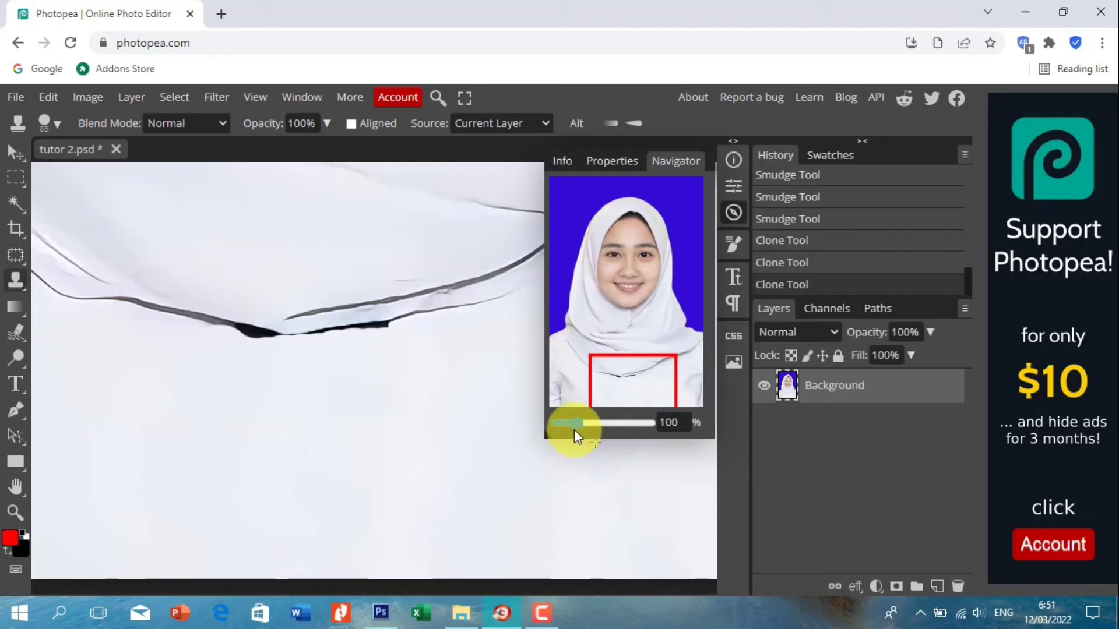
Clone white shirt fabric over the thin black tie remnants along the headscarf's lower edge at 200% zoom.
drag(578, 424, 585, 424)
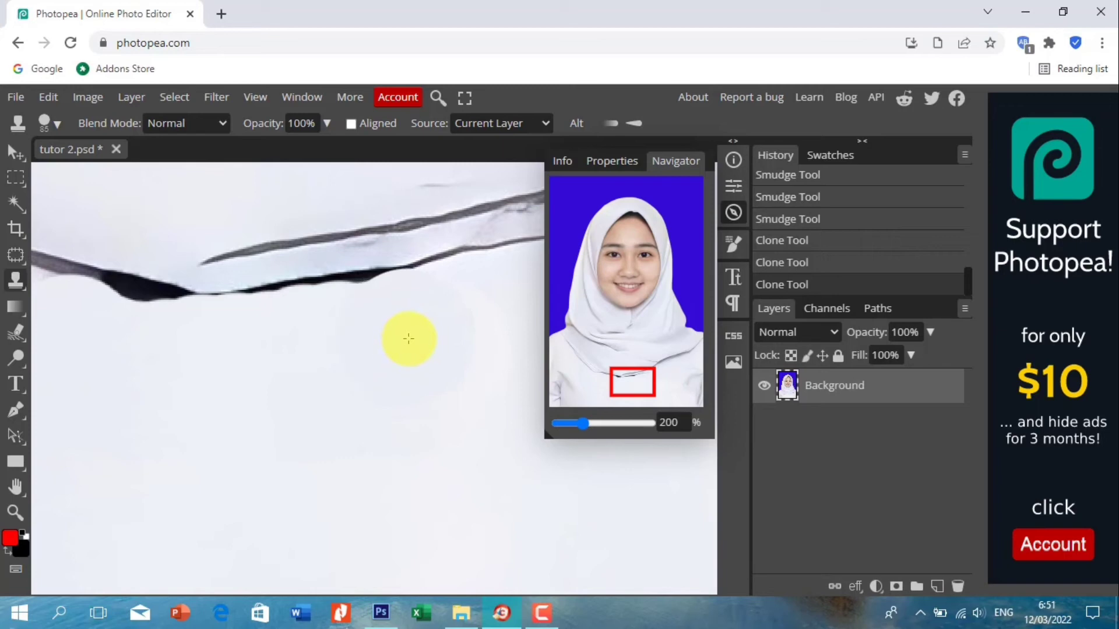
drag(414, 338, 390, 343)
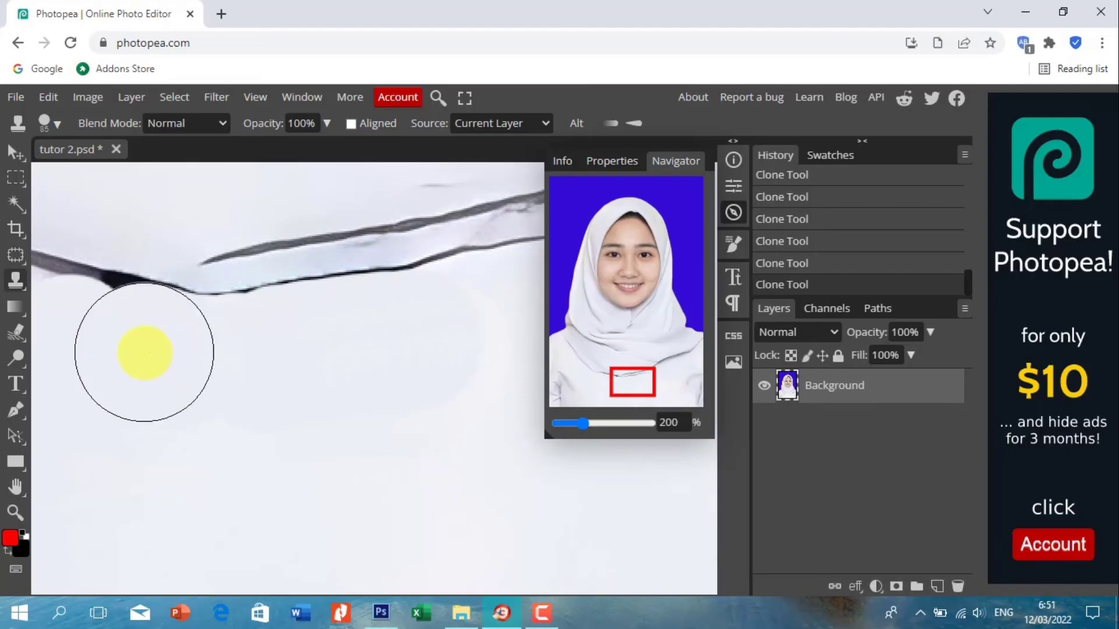
drag(134, 352, 106, 346)
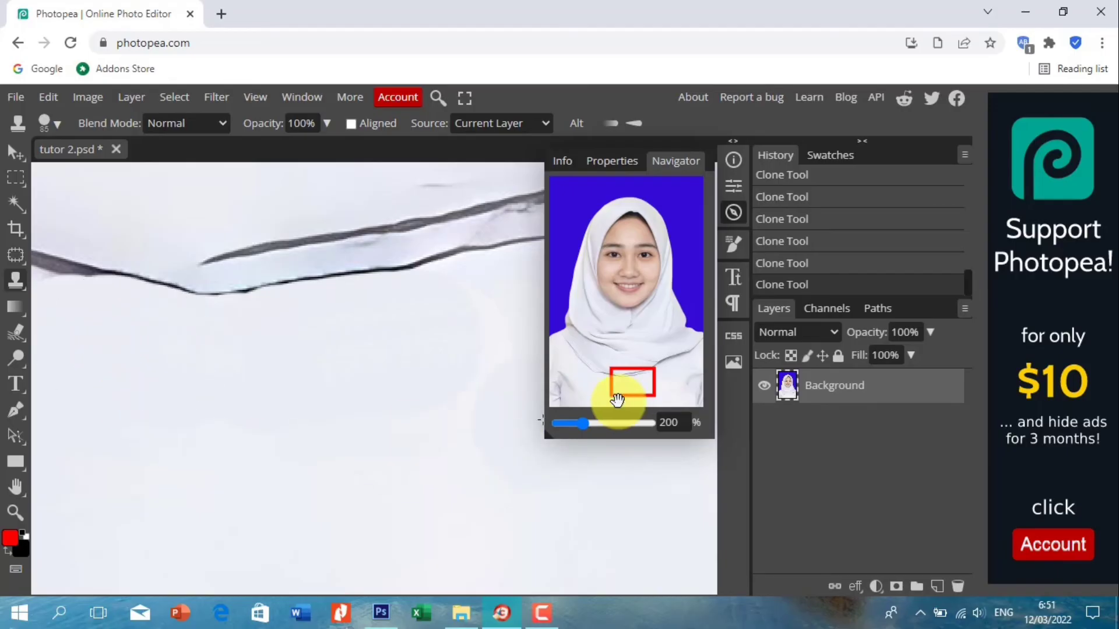
mouse_move(615, 393)
mouse_down()
mouse_move(628, 383)
mouse_move(613, 377)
mouse_up()
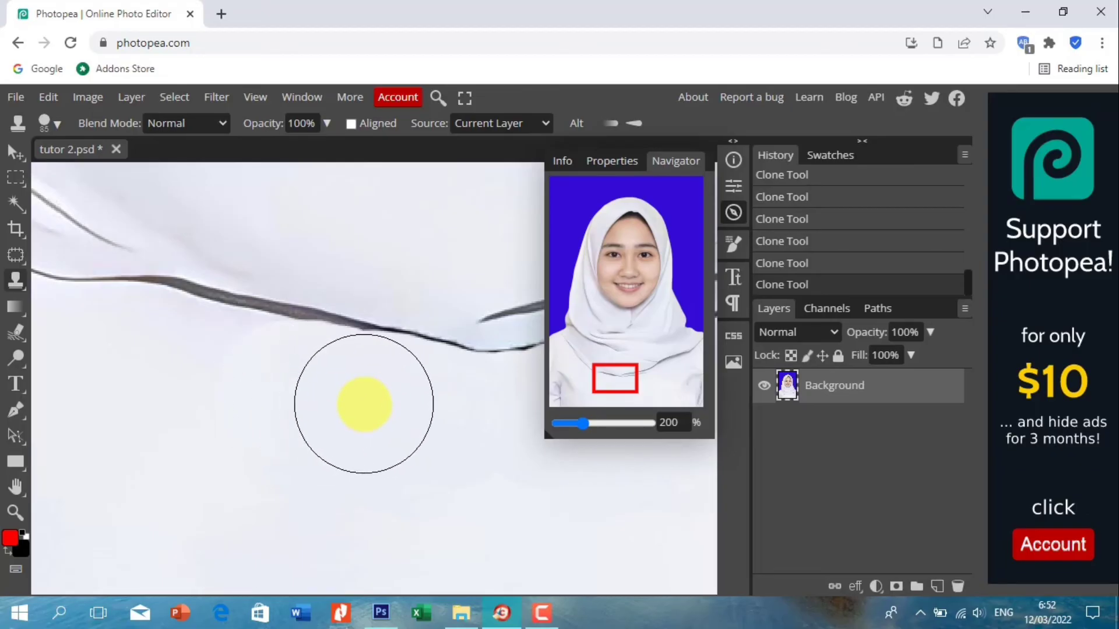
drag(583, 424, 571, 425)
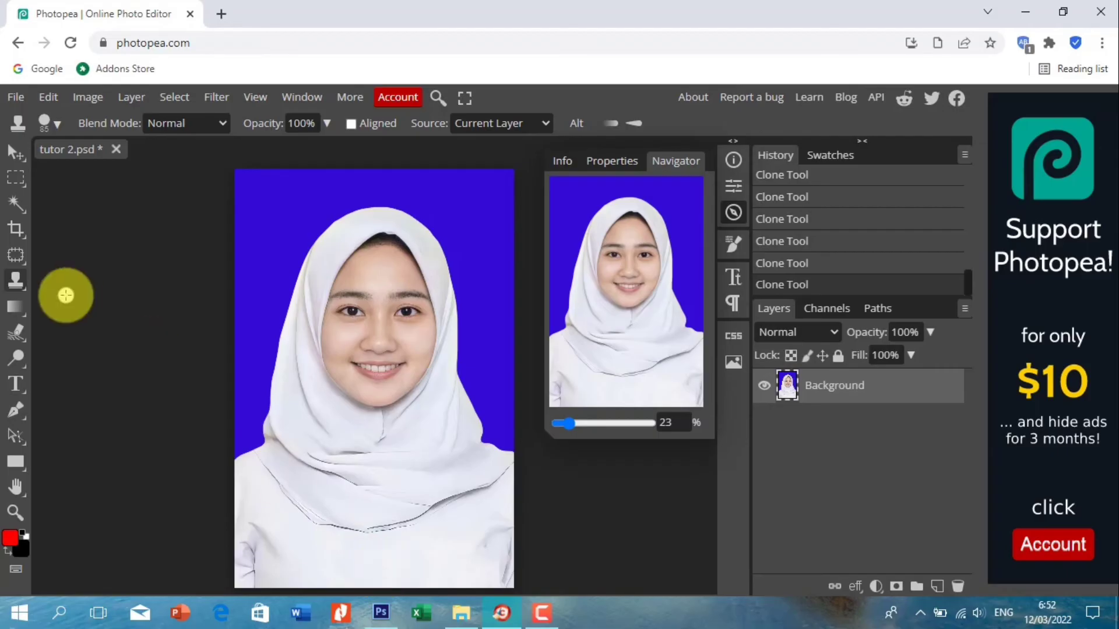
Export the retouched portrait as the JPG file tutor 2 at 100% quality.
click(18, 98)
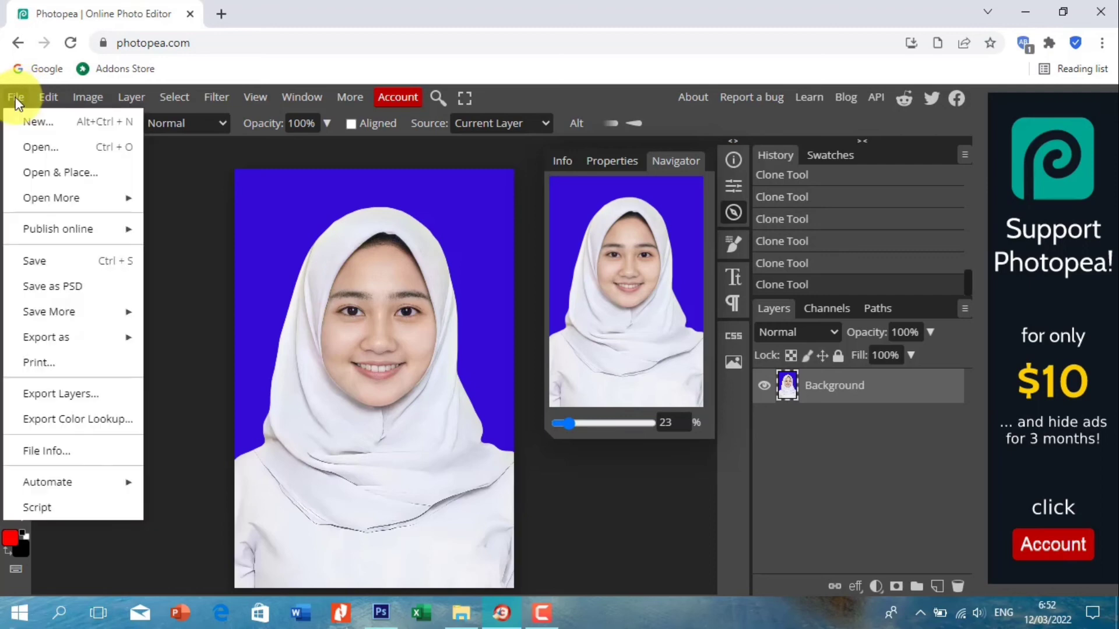
mouse_move(85, 343)
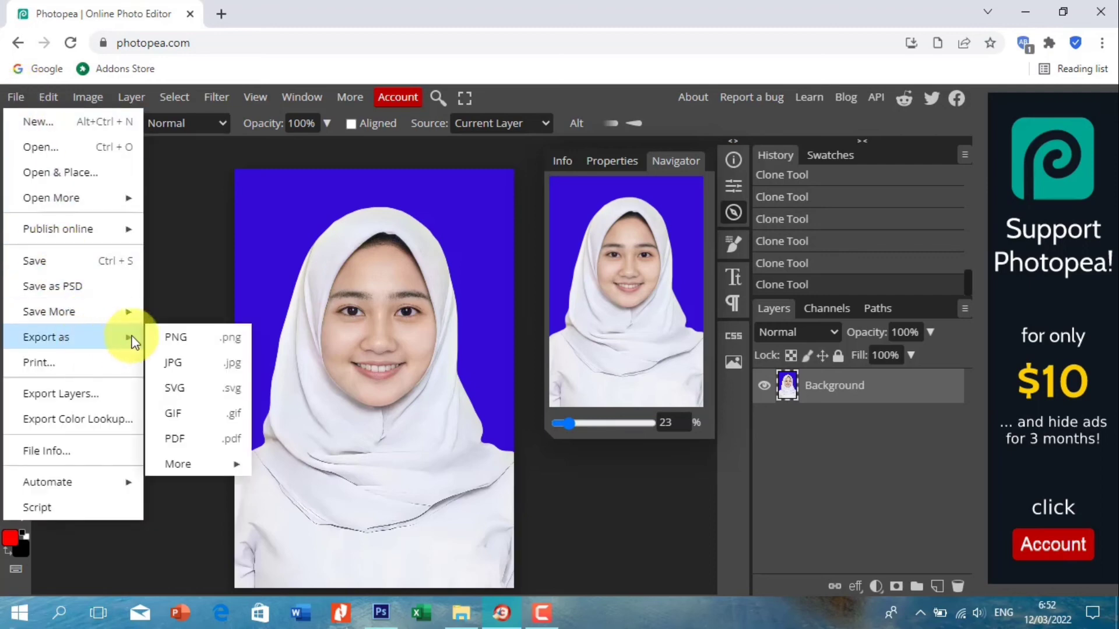
click(173, 362)
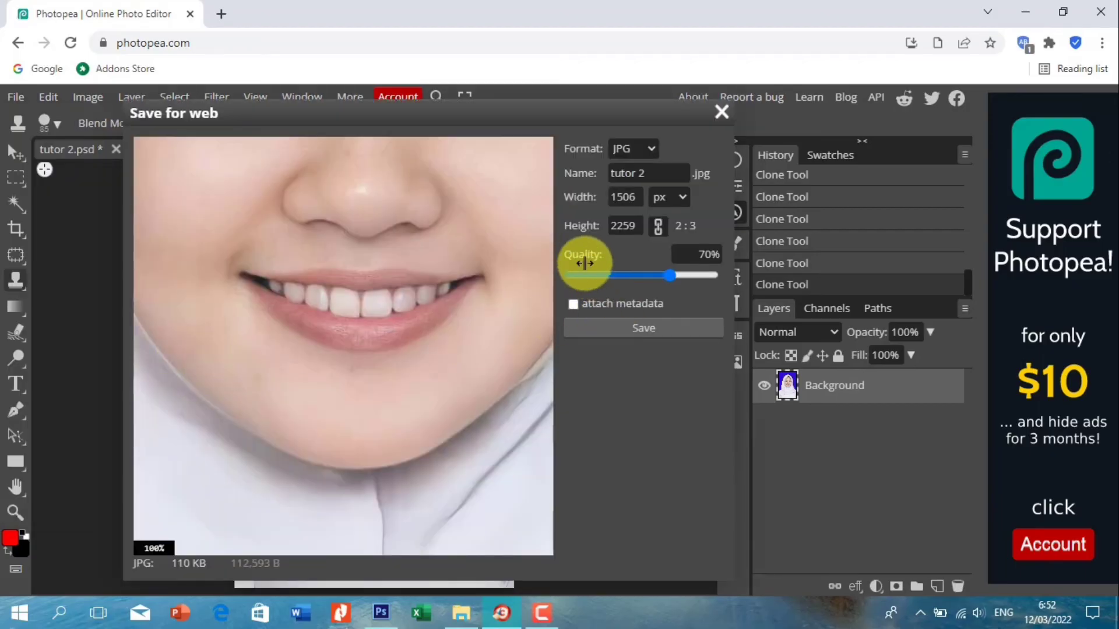
drag(672, 274, 719, 281)
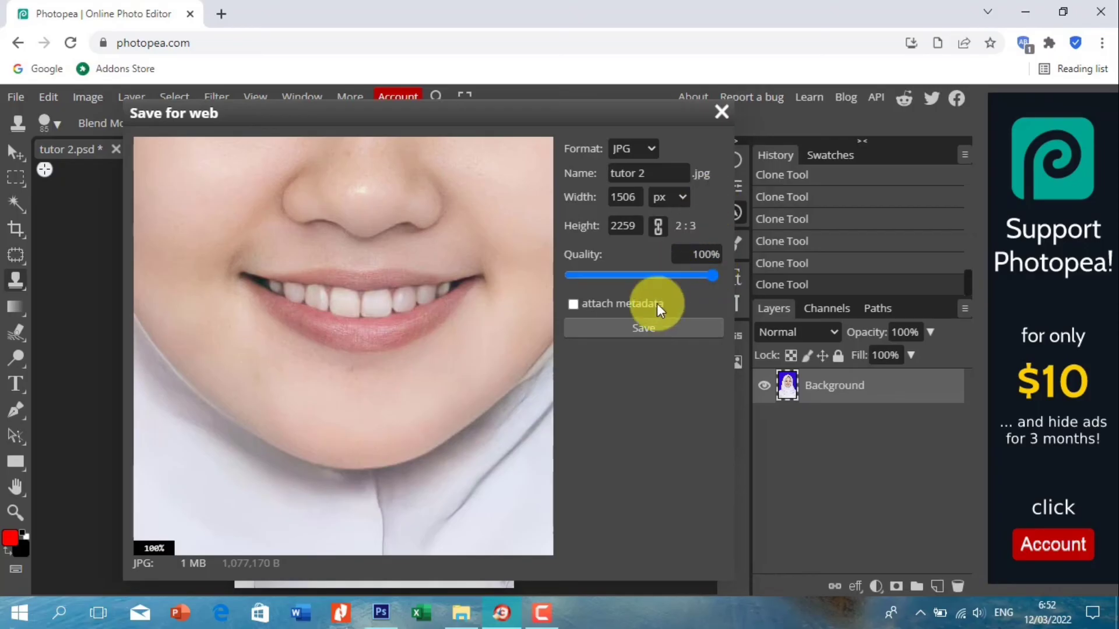
click(642, 329)
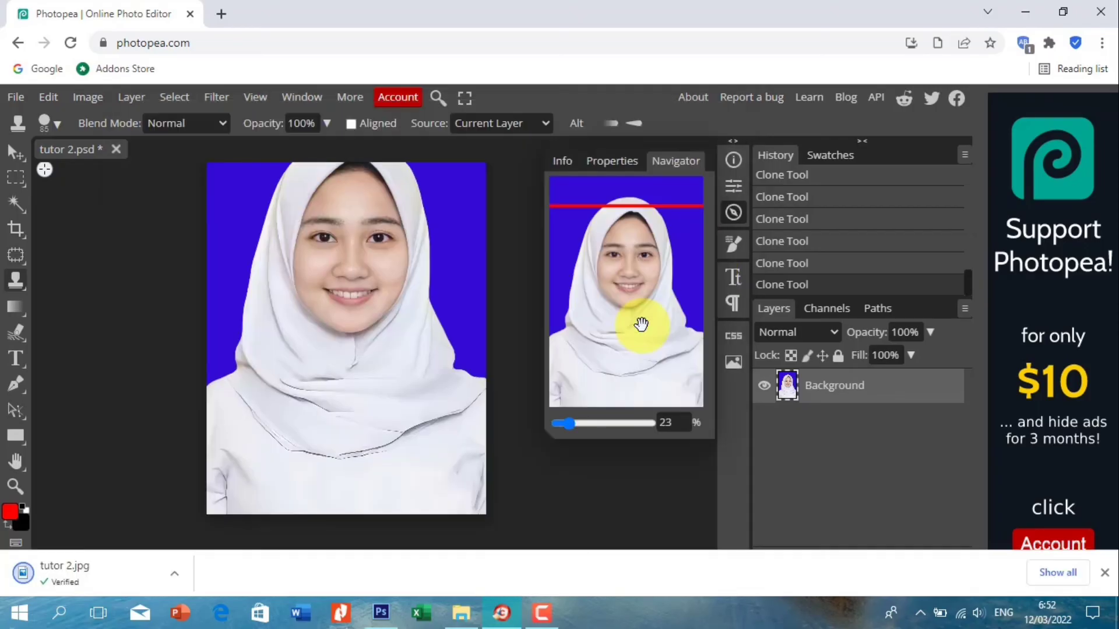
Show the exported tutor 2 JPG in File Explorer, move it from Downloads to the Pictures folder and refresh the folder.
click(174, 573)
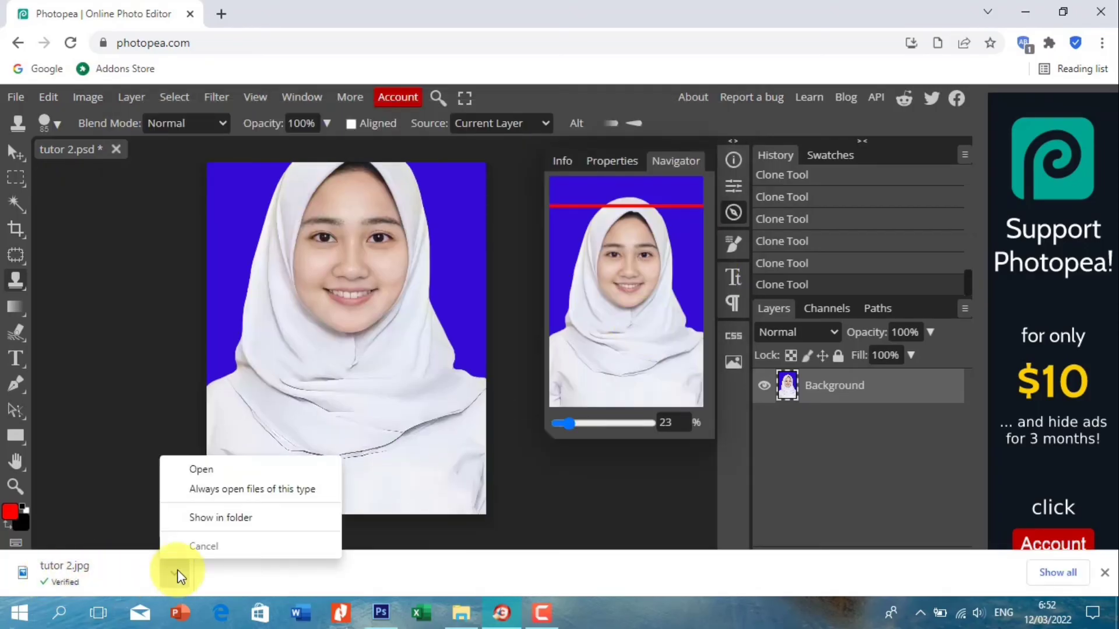
click(211, 519)
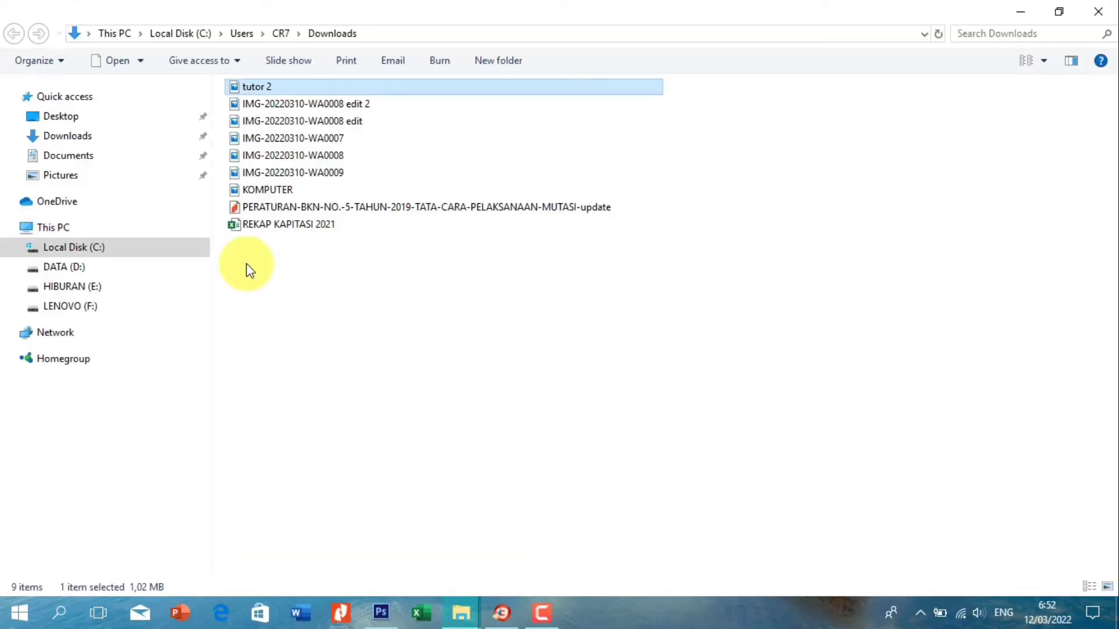
right_click(251, 86)
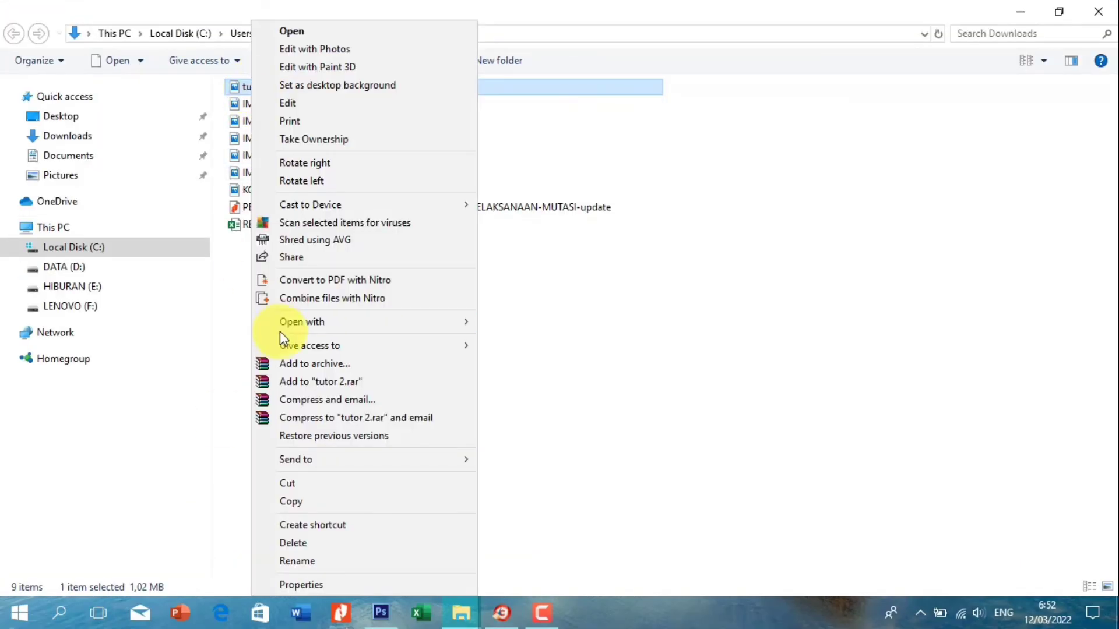
click(295, 486)
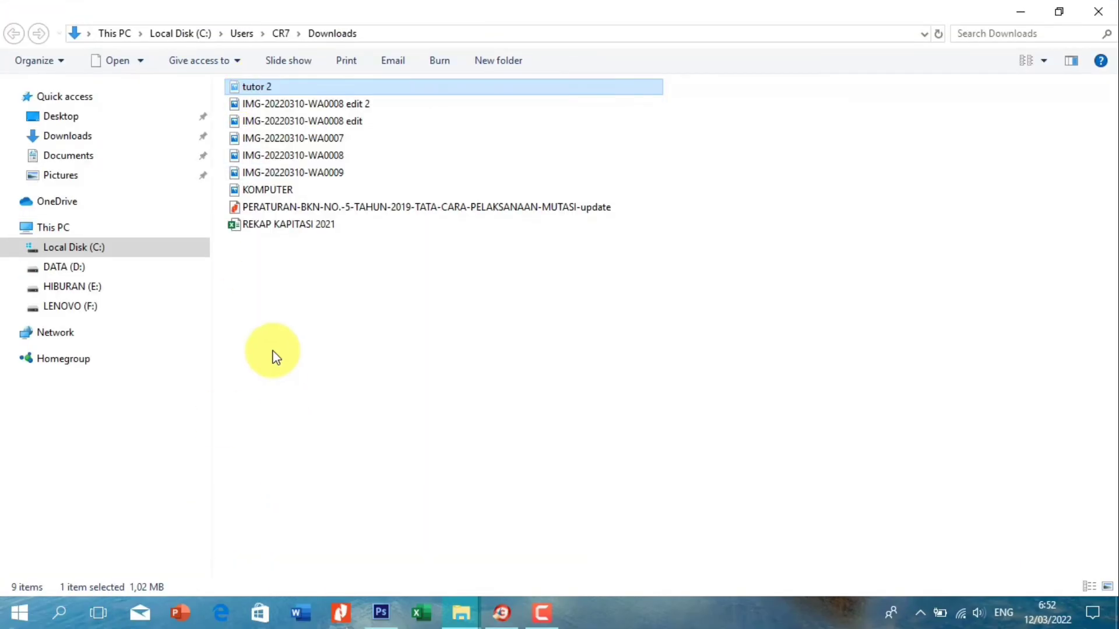
click(59, 177)
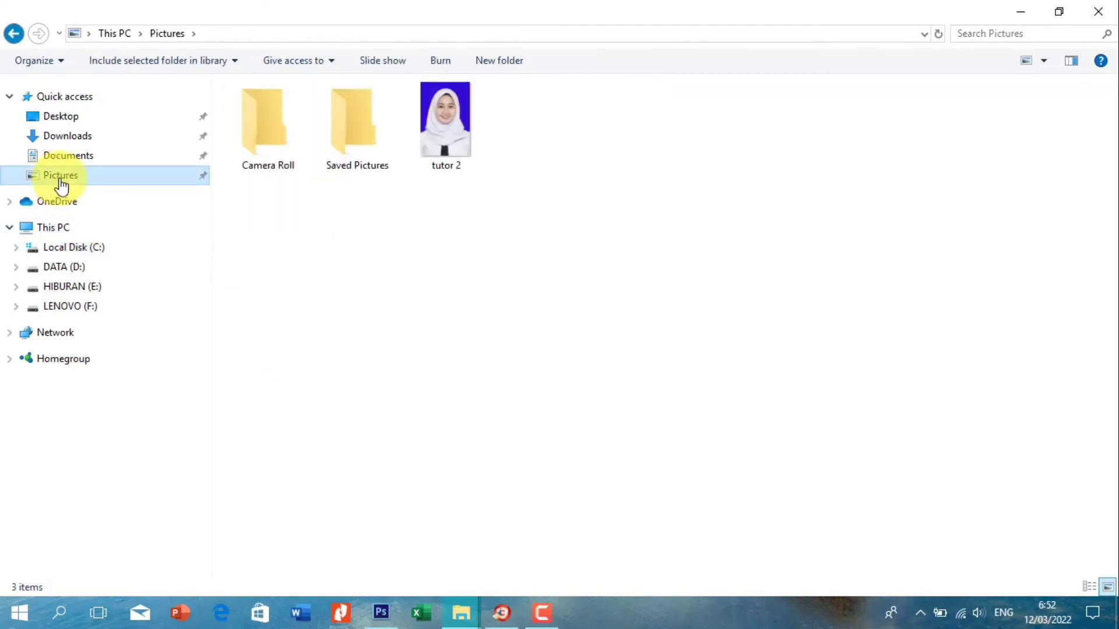
right_click(256, 229)
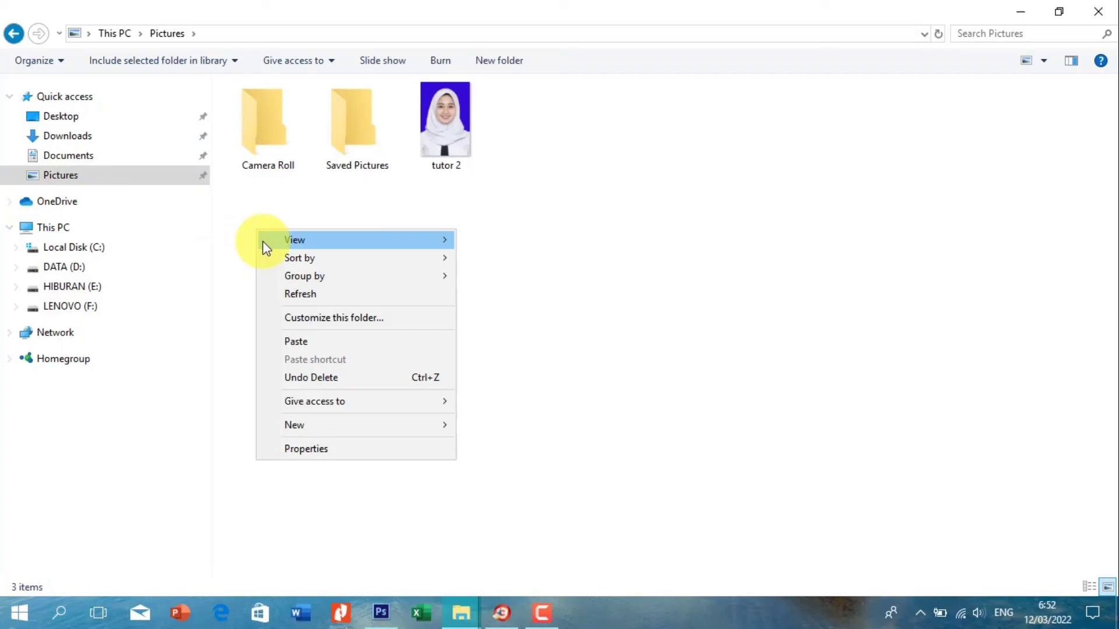
click(299, 342)
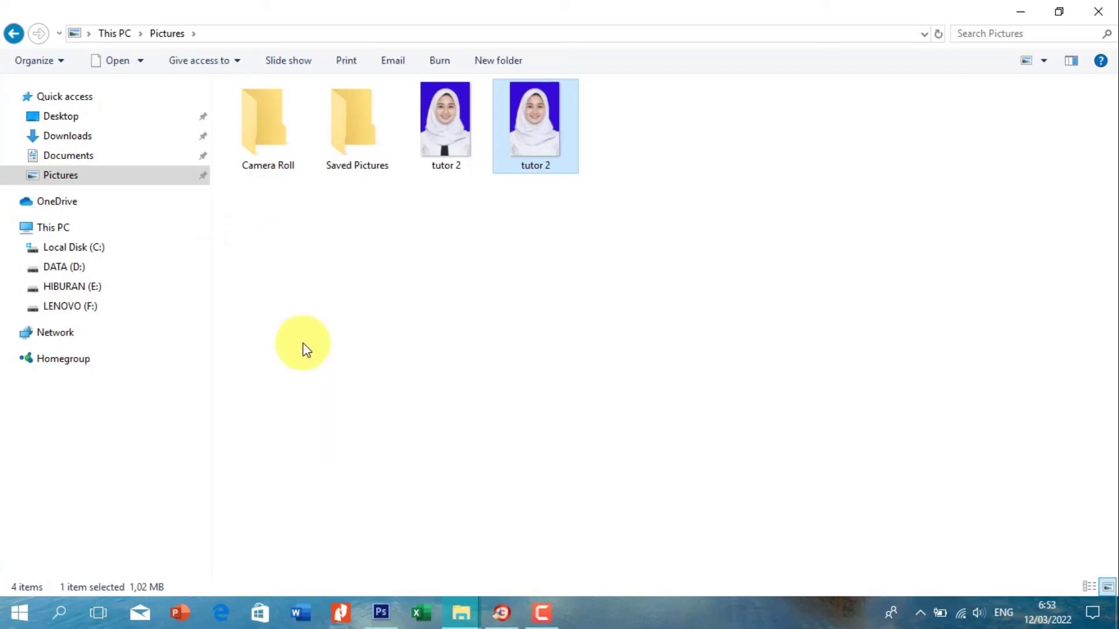
right_click(467, 235)
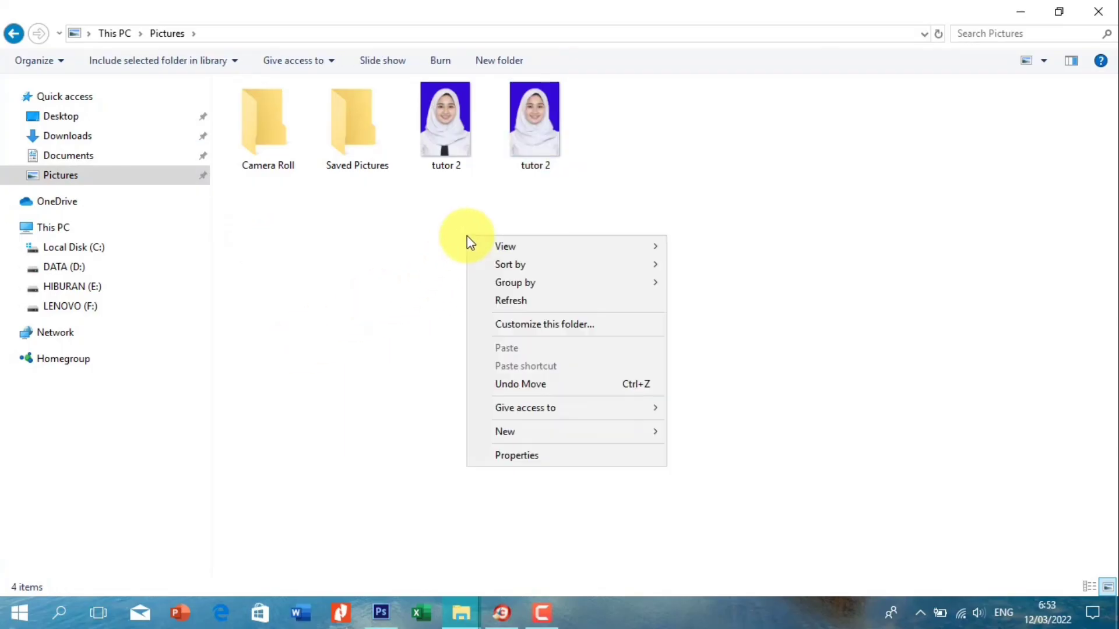
click(504, 298)
Open the original tutor 2.bmp in Photos and compare it repeatedly with the retouched tutor 2.jpg.
double_click(448, 97)
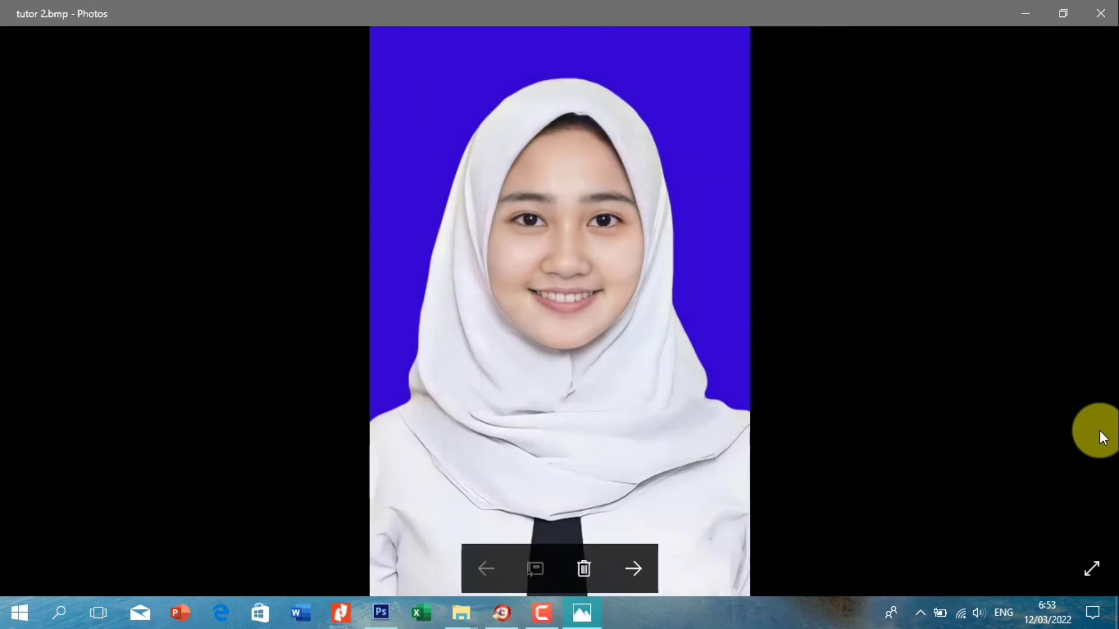
key(Right)
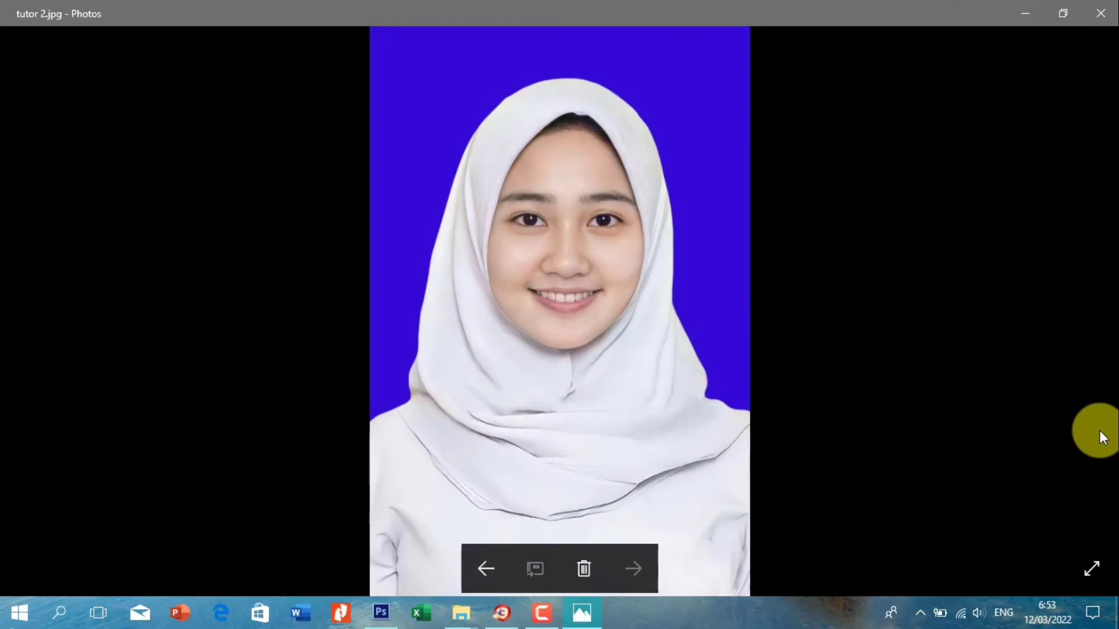
key(Left)
key(Right)
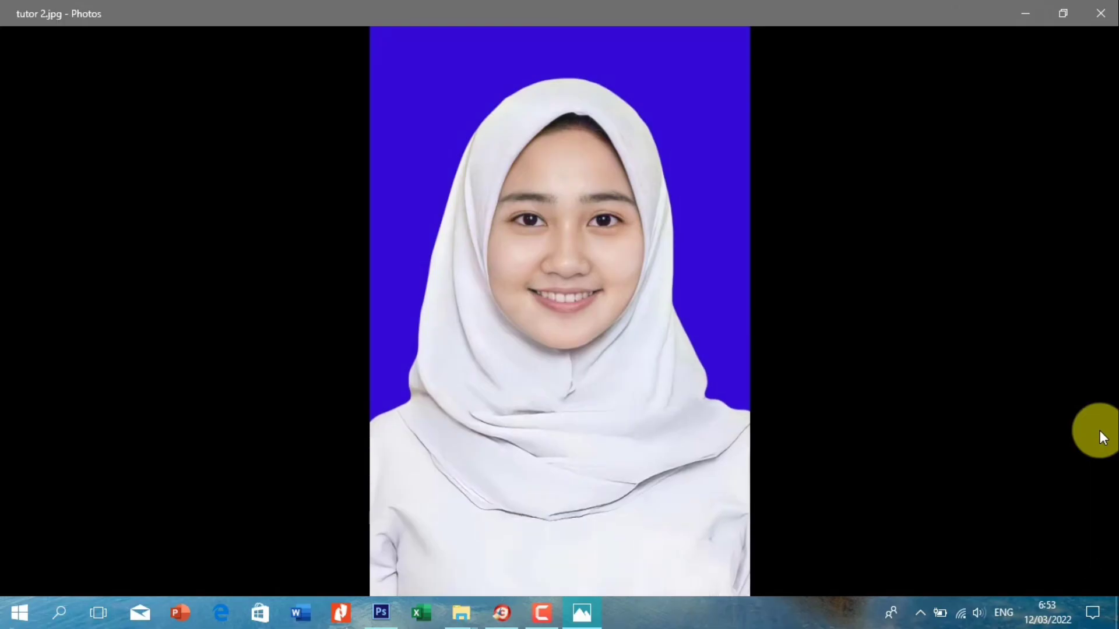
key(Left)
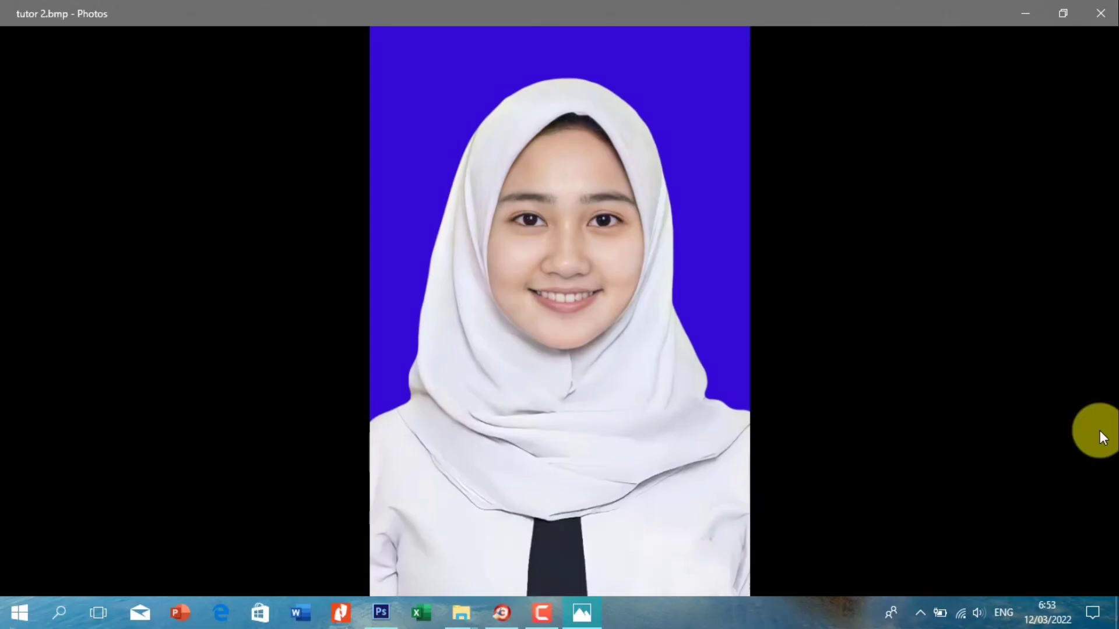
key(Right)
key(Left)
key(Right)
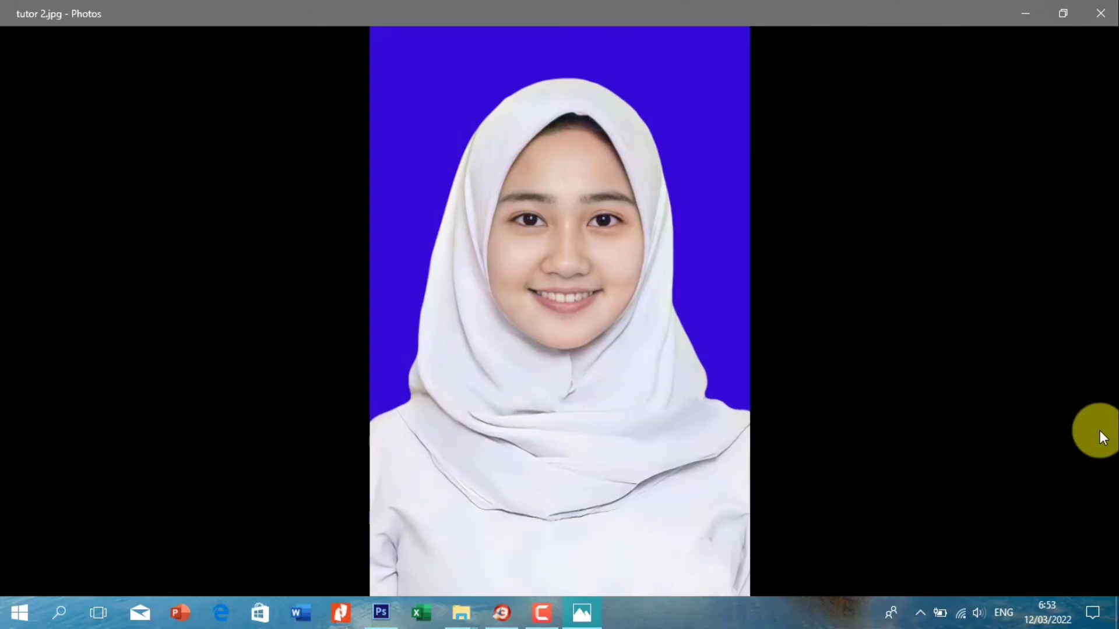
key(Left)
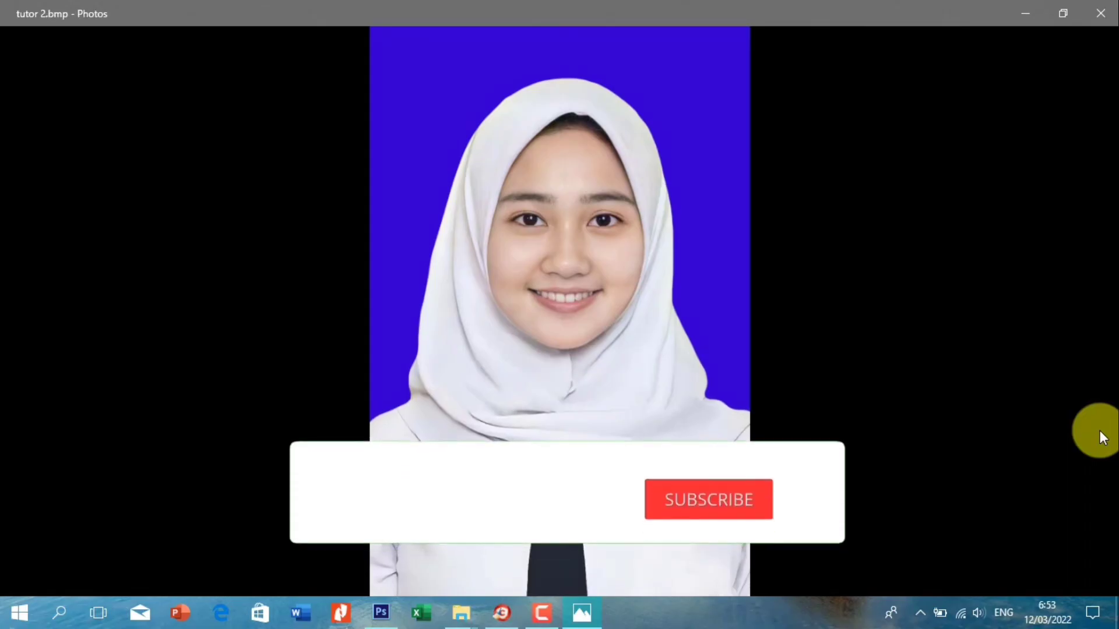
key(Right)
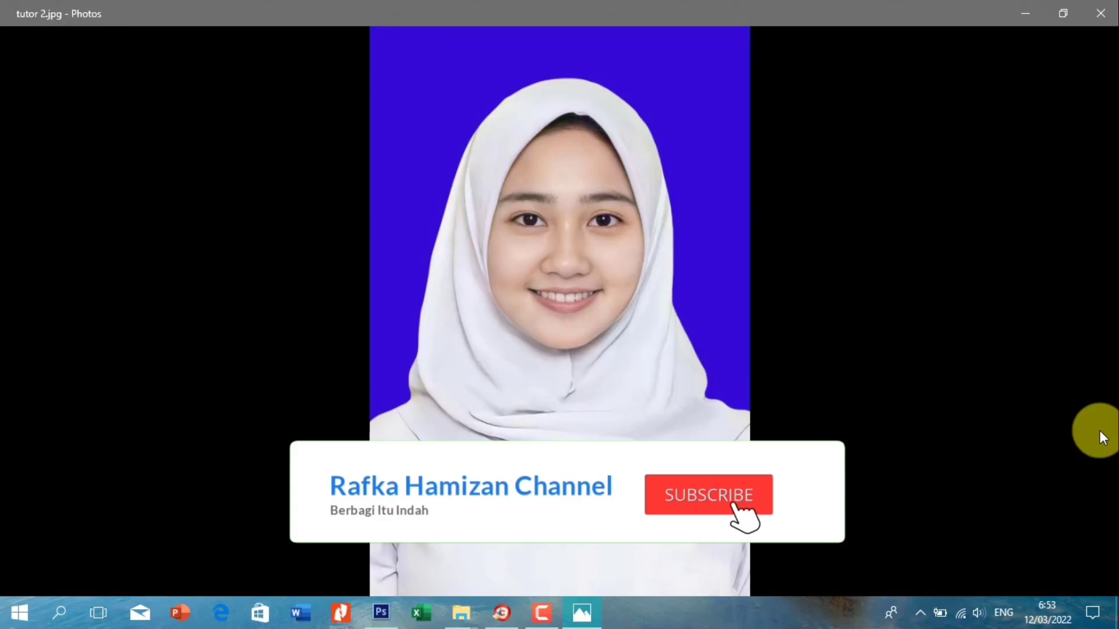